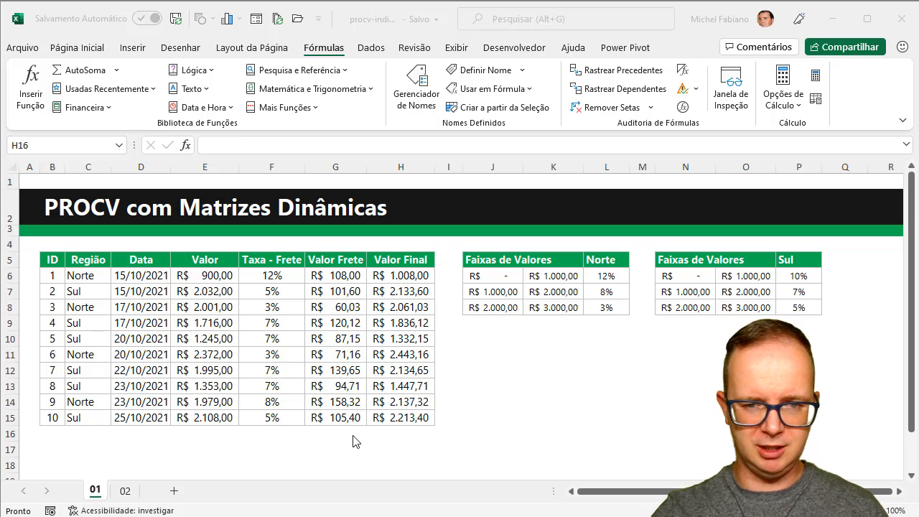
{"action": "left_click", "coordinate": [480, 340]}
{"action": "left_click_drag", "start_coordinate": [481, 339], "coordinate": [479, 414]}
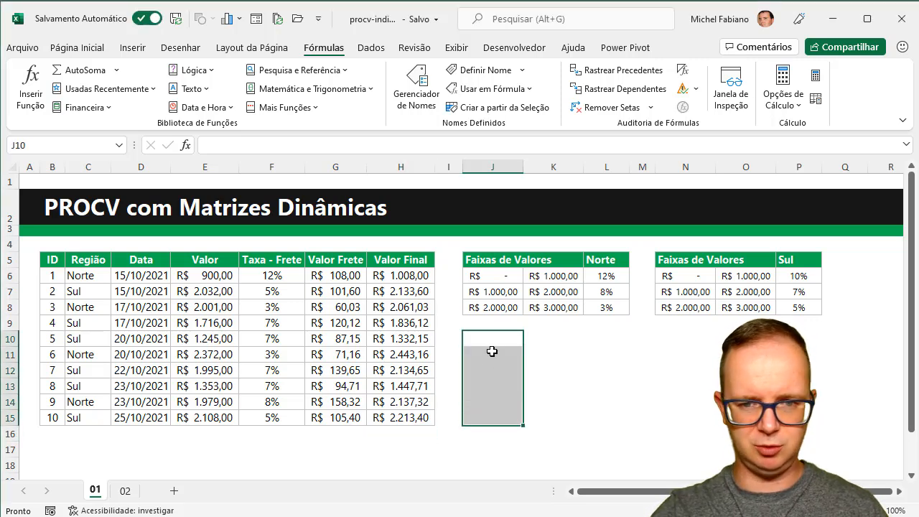
{"action": "left_click_drag", "start_coordinate": [492, 341], "coordinate": [604, 416]}
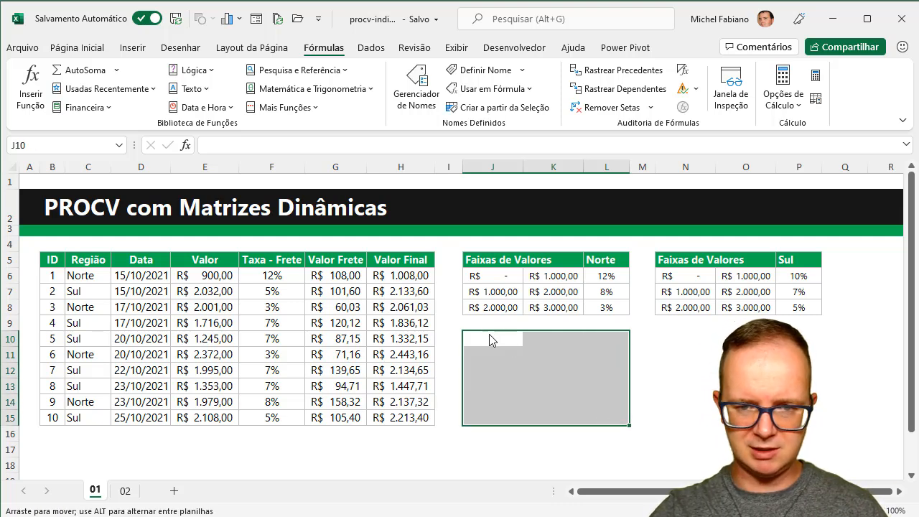
{"action": "left_click_drag", "start_coordinate": [488, 336], "coordinate": [600, 409]}
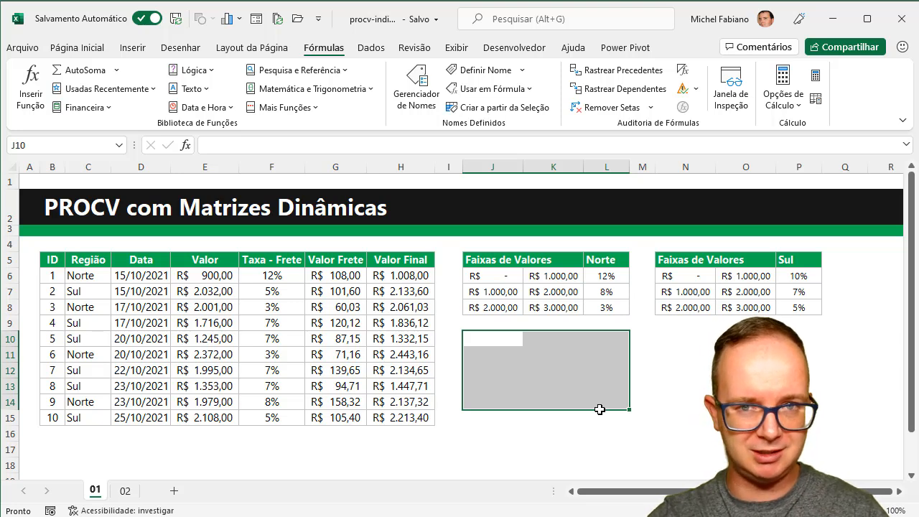
{"action": "left_click", "coordinate": [494, 340]}
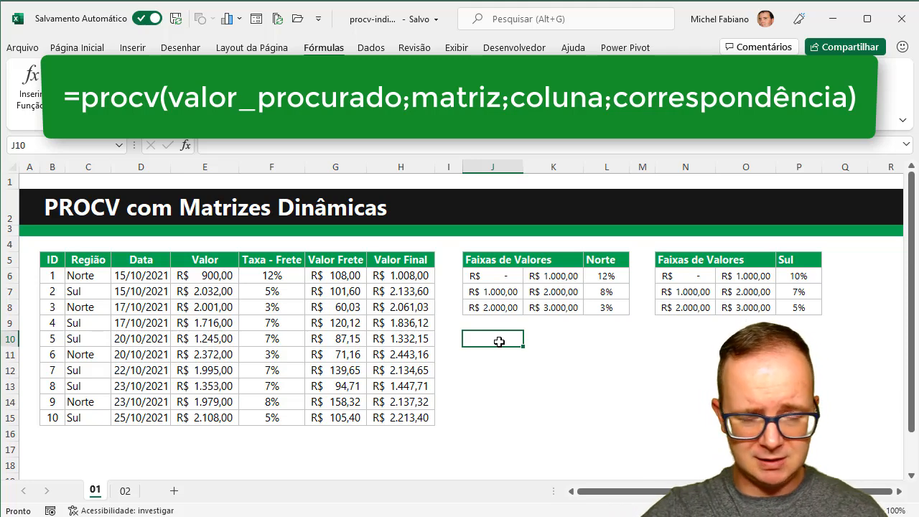
Step: Examine the region and freight rate formula of order ID 1 against the first band of the Norte table
{"action": "left_click", "coordinate": [92, 277]}
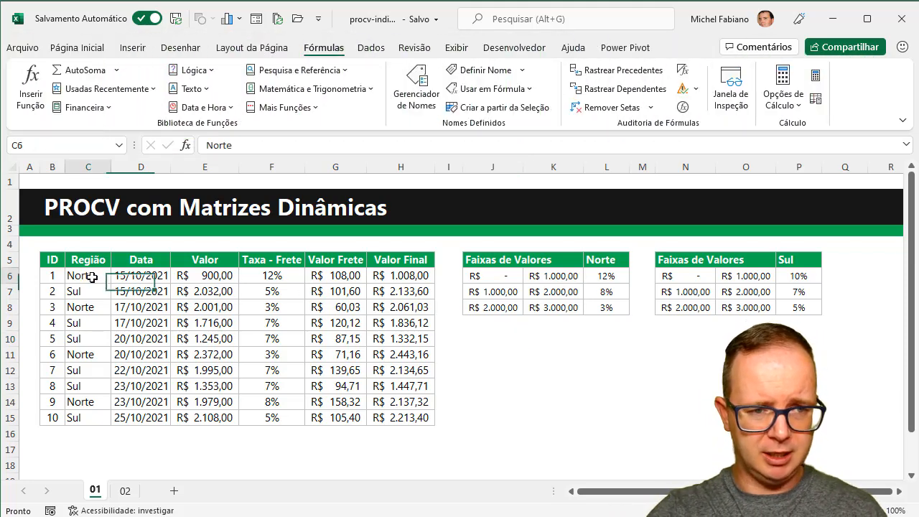
{"action": "left_click", "coordinate": [256, 280]}
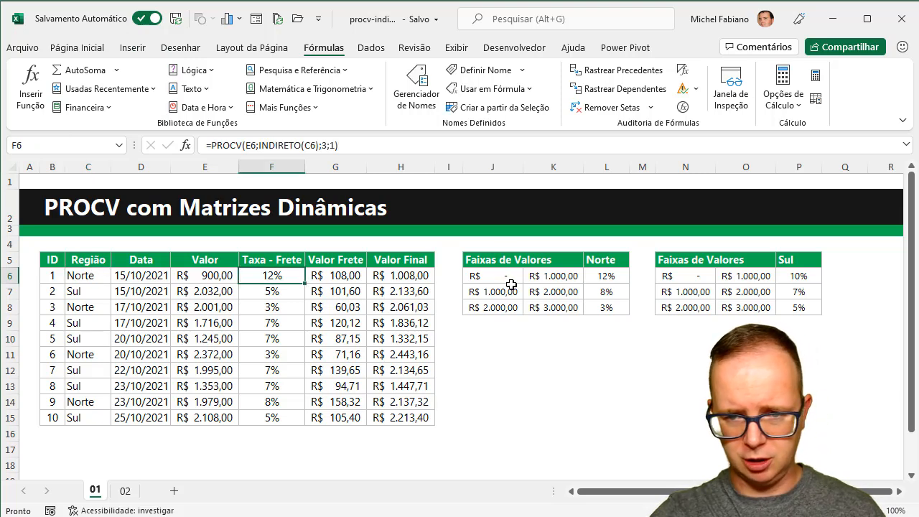
{"action": "left_click_drag", "start_coordinate": [614, 279], "coordinate": [519, 276]}
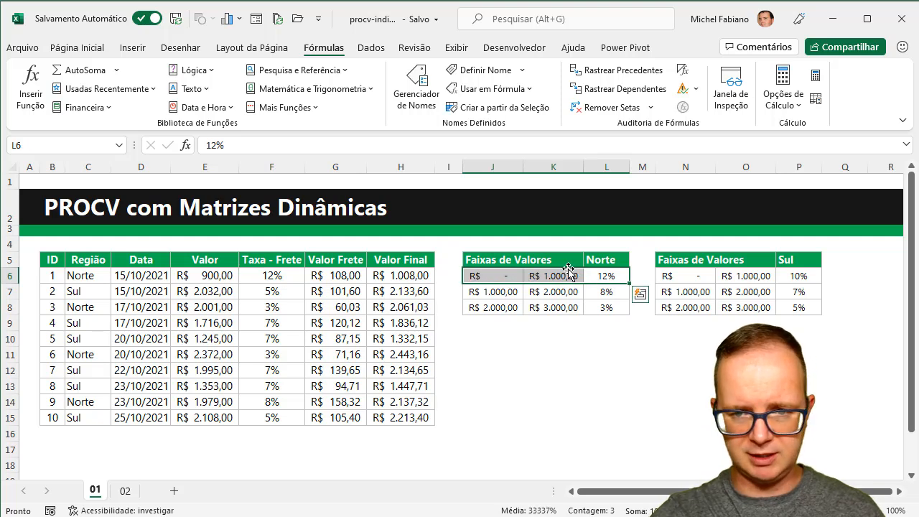
Step: Set the Valor of order ID 1 to 1500 and compare its rate with the second band of the Norte table
{"action": "left_click", "coordinate": [211, 281]}
{"action": "type", "text": "1500"}
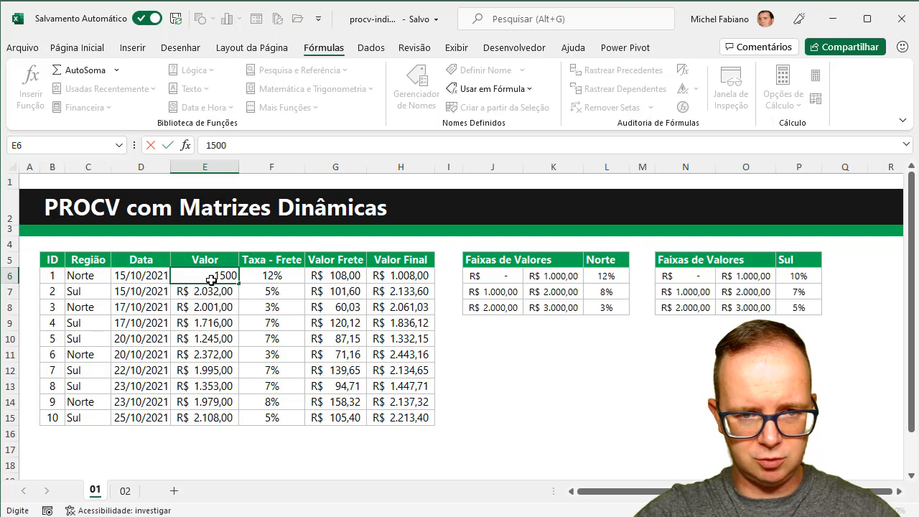
{"action": "key", "text": "Return"}
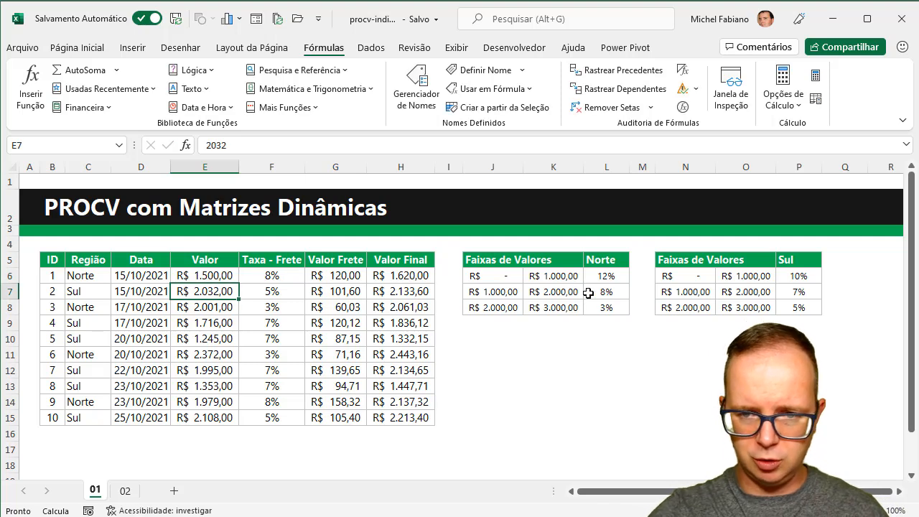
{"action": "left_click_drag", "start_coordinate": [605, 290], "coordinate": [522, 290]}
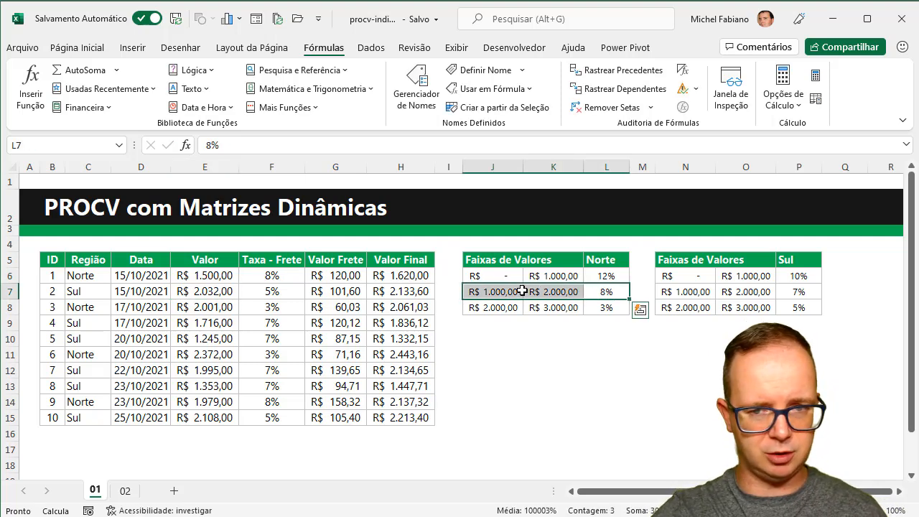
Step: Set the Valor of order ID 1 to 2500 and compare its rate with the third band of the Norte table
{"action": "left_click", "coordinate": [201, 277]}
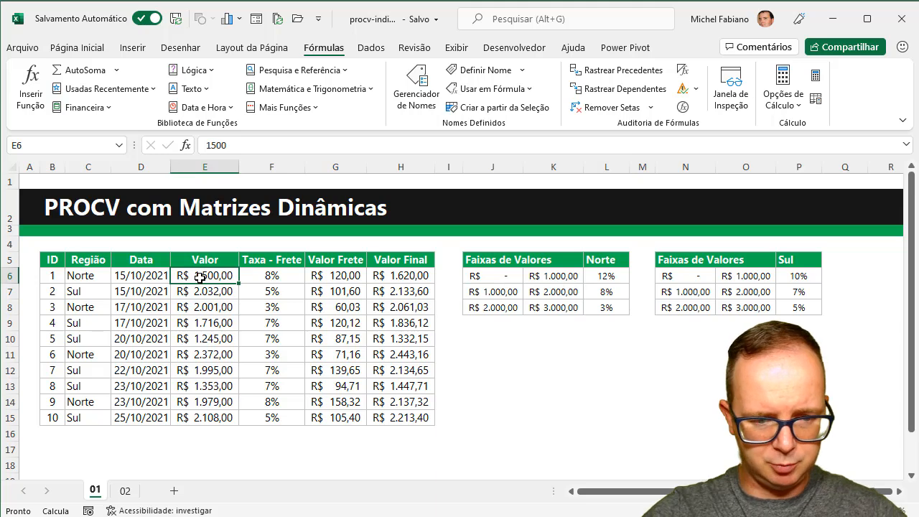
{"action": "type", "text": "2.500"}
{"action": "key", "text": "Return"}
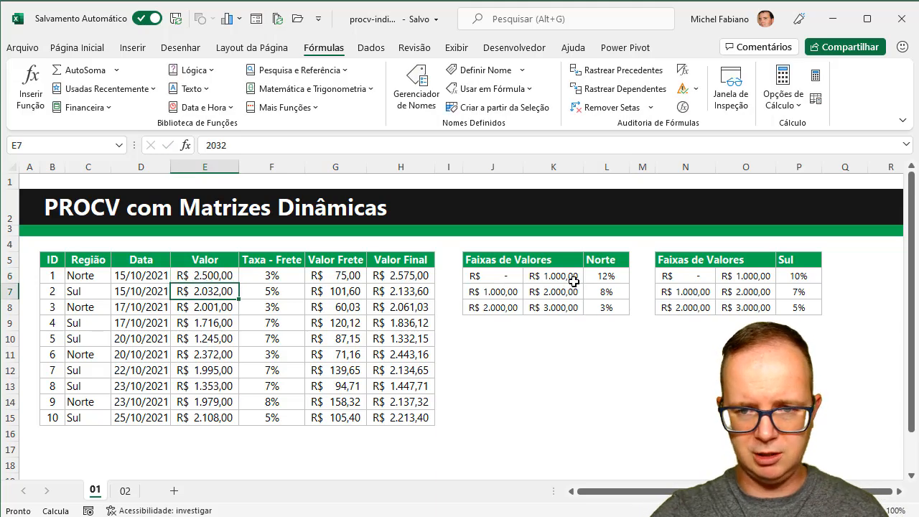
{"action": "left_click_drag", "start_coordinate": [605, 303], "coordinate": [491, 307]}
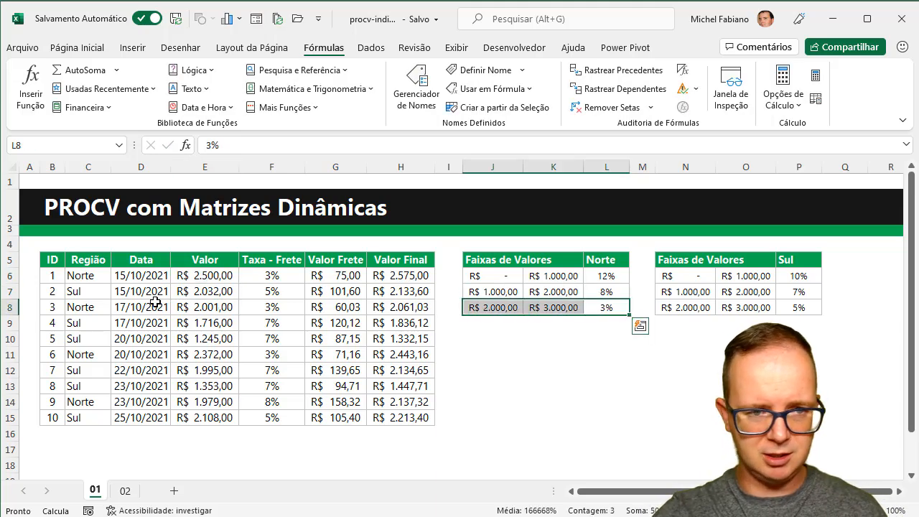
Step: Set the Região of order ID 1 to Sul and compare its rate with the Sul and Norte range tables
{"action": "left_click", "coordinate": [93, 277]}
{"action": "type", "text": "Sul"}
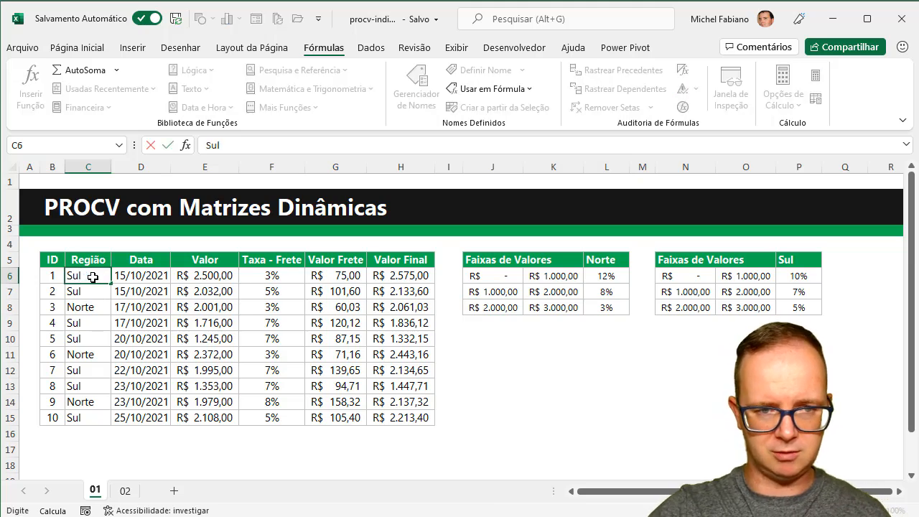
{"action": "key", "text": "Return"}
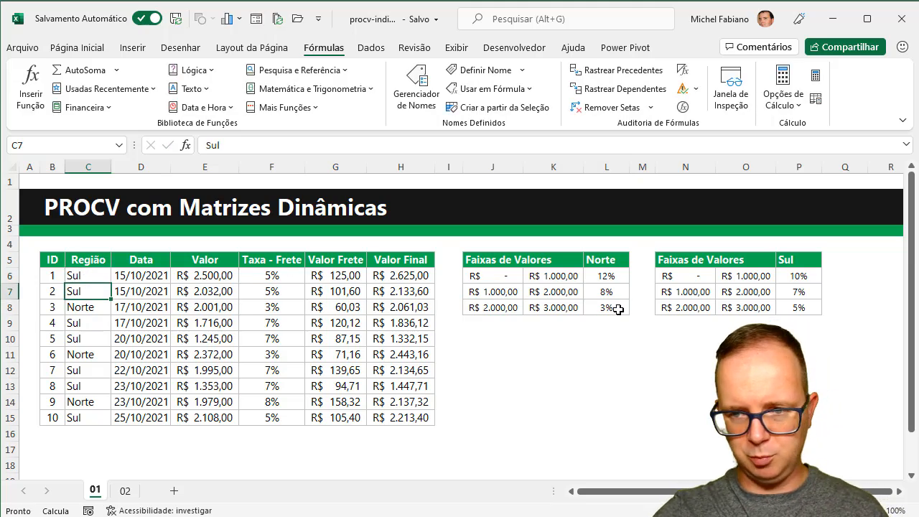
{"action": "left_click_drag", "start_coordinate": [695, 307], "coordinate": [787, 313]}
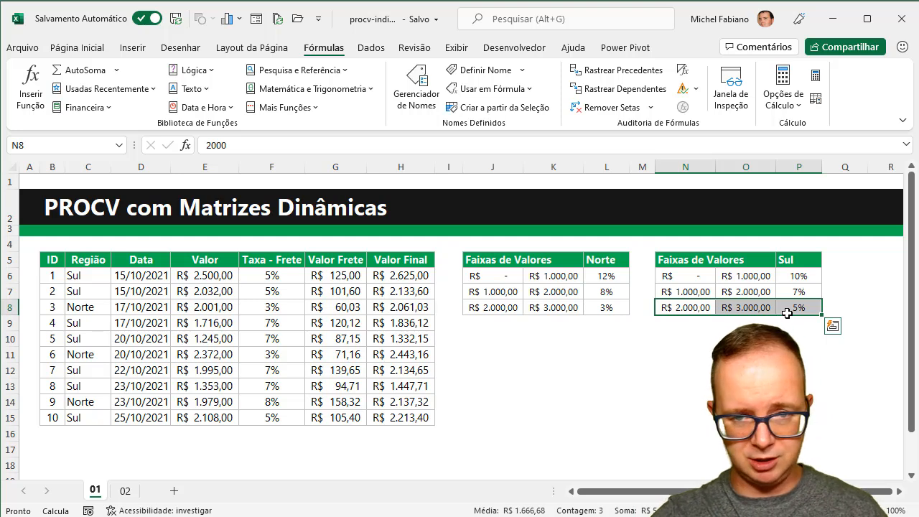
{"action": "left_click_drag", "start_coordinate": [503, 264], "coordinate": [596, 305]}
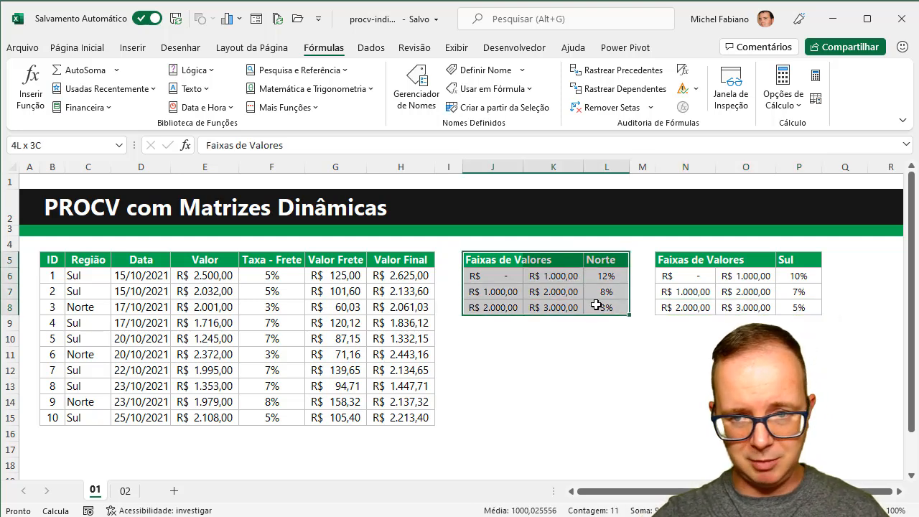
{"action": "left_click_drag", "start_coordinate": [669, 259], "coordinate": [799, 305]}
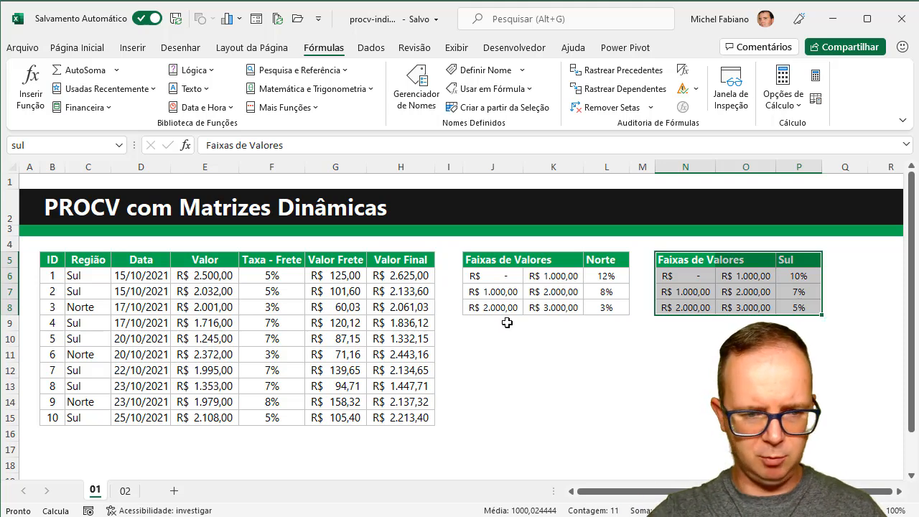
Step: On sheet 02, enter =PROCV(E6;N5:P8;3;VERDADEIRO) in F6 and check the rate against the second Sul band
{"action": "left_click", "coordinate": [125, 491]}
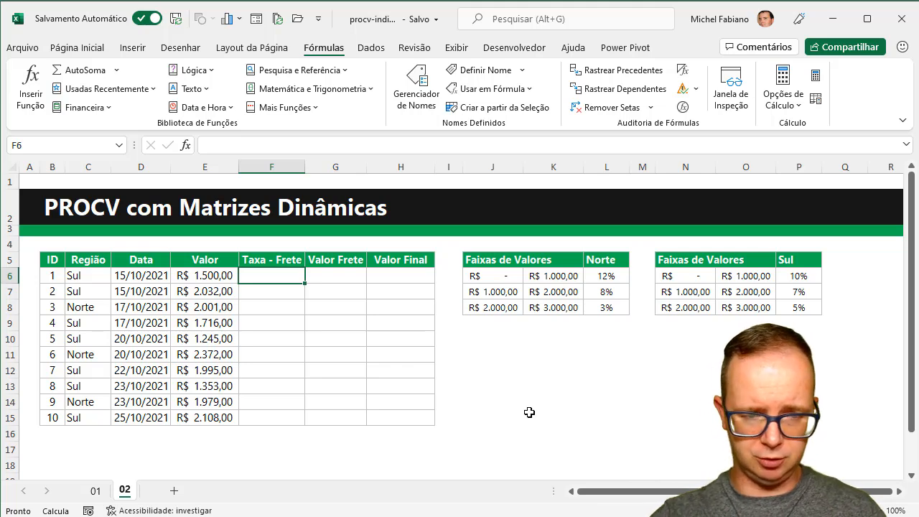
{"action": "type", "text": "=procv"}
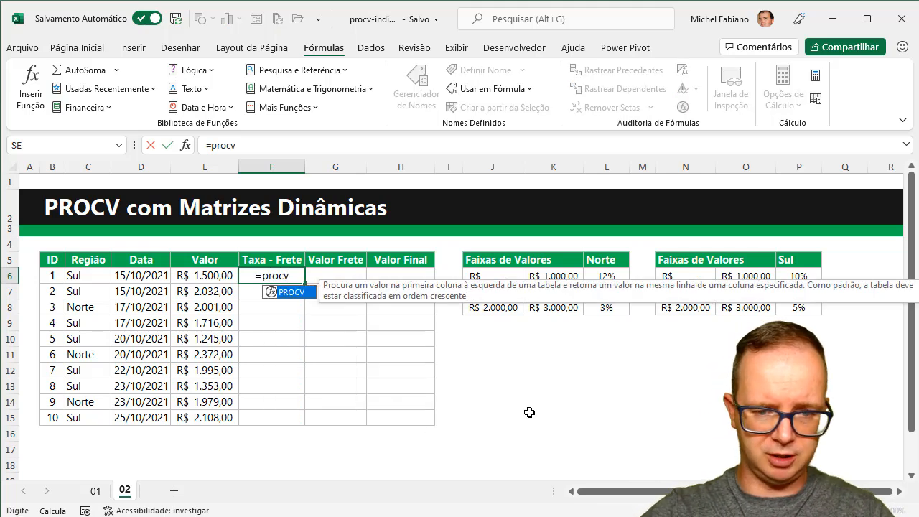
{"action": "type", "text": "("}
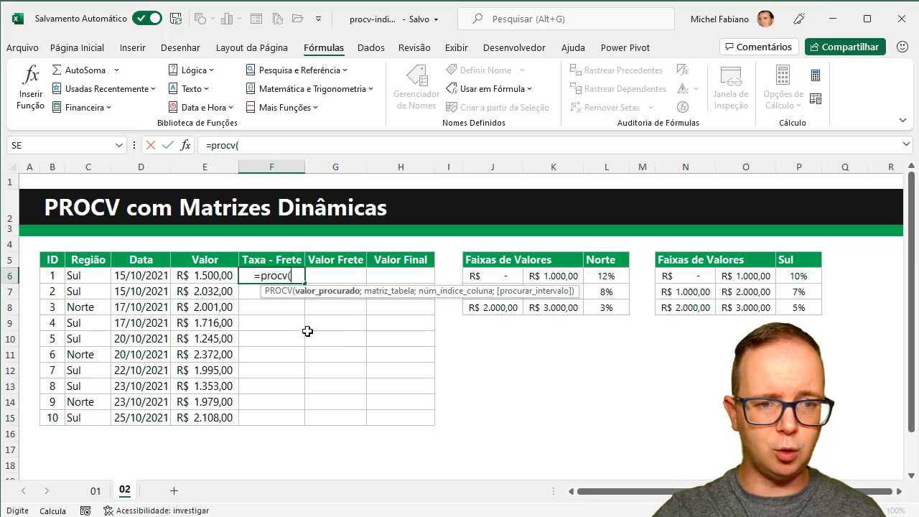
{"action": "left_click", "coordinate": [221, 276]}
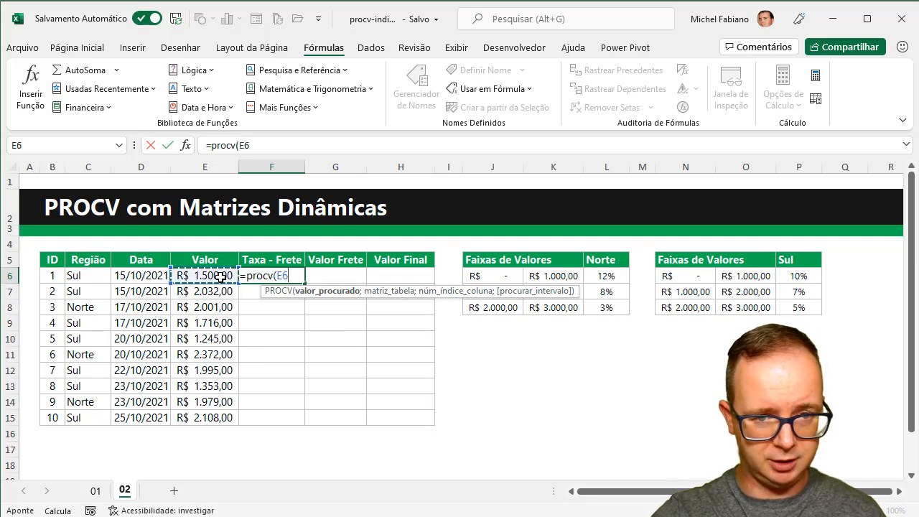
{"action": "type", "text": ";"}
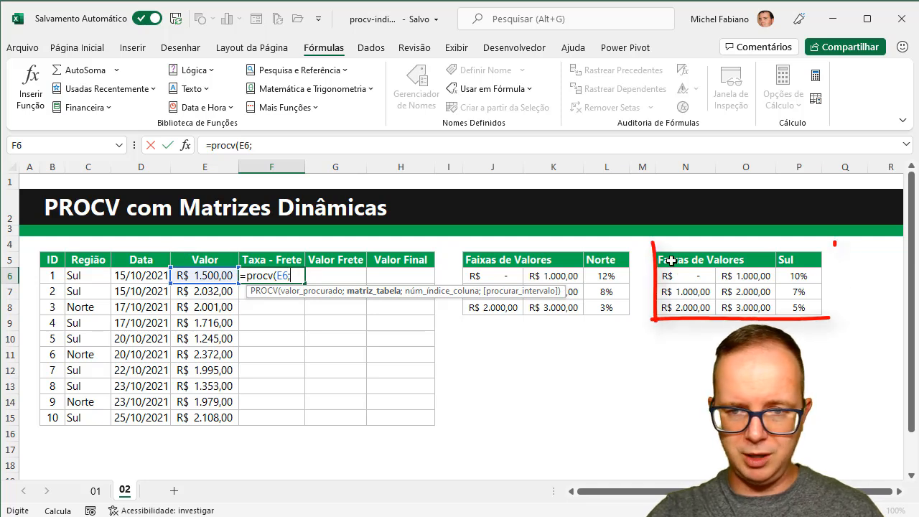
{"action": "mouse_move", "coordinate": [675, 259]}
{"action": "left_mouse_down"}
{"action": "mouse_move", "coordinate": [726, 292]}
{"action": "mouse_move", "coordinate": [792, 306]}
{"action": "left_mouse_up"}
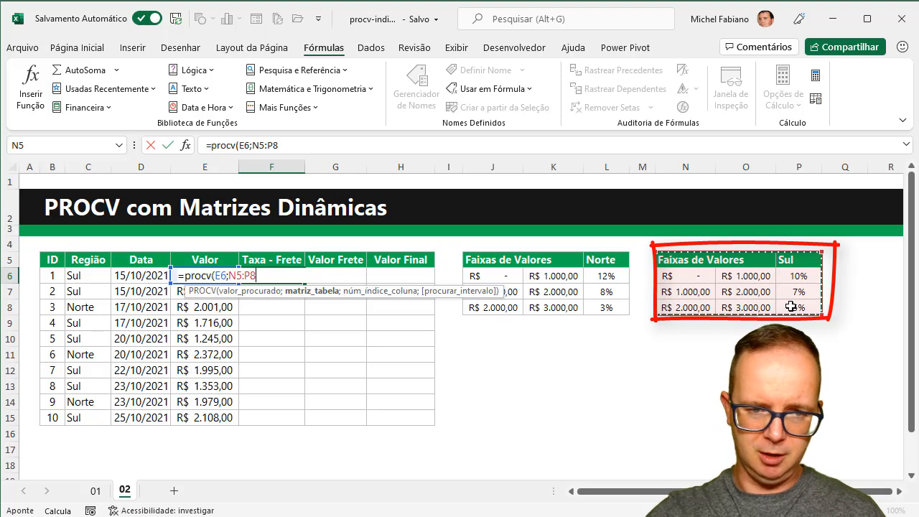
{"action": "type", "text": ";"}
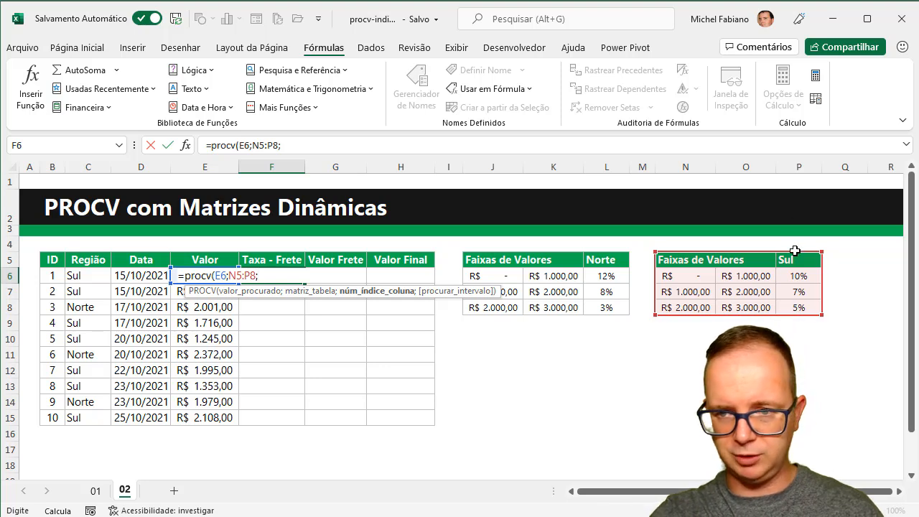
{"action": "type", "text": "3;"}
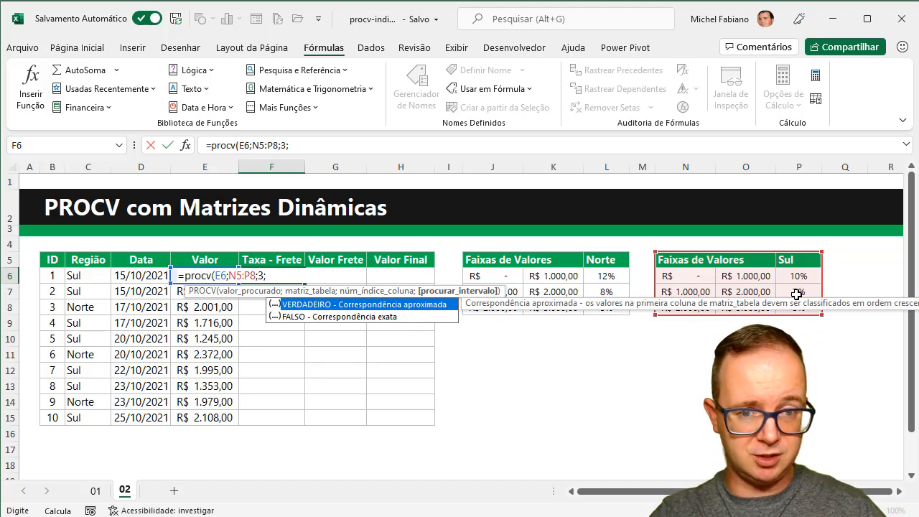
{"action": "double_click", "coordinate": [399, 306]}
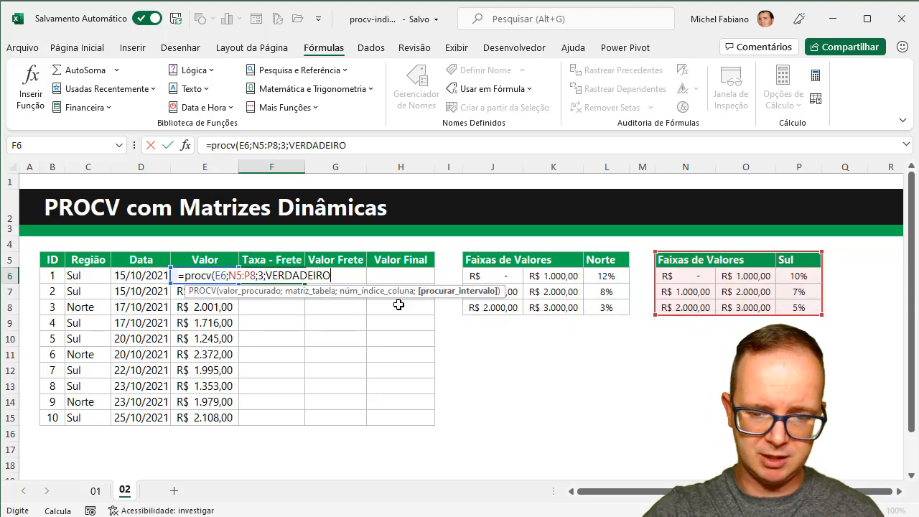
{"action": "type", "text": ")"}
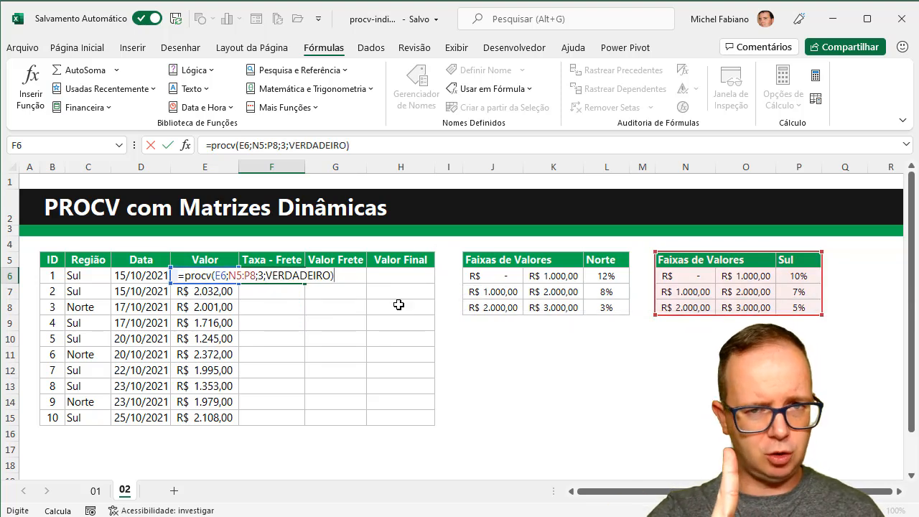
{"action": "key", "text": "Return"}
{"action": "left_click", "coordinate": [253, 276]}
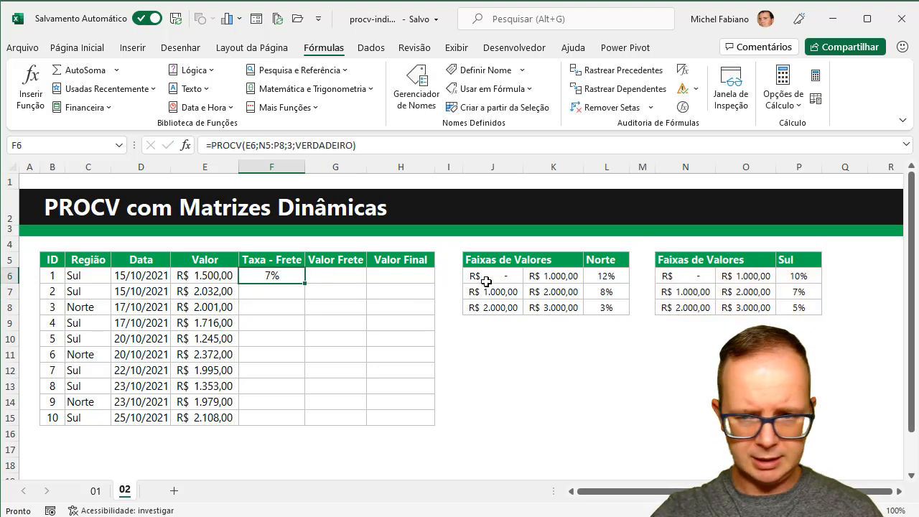
{"action": "left_click_drag", "start_coordinate": [798, 290], "coordinate": [752, 290]}
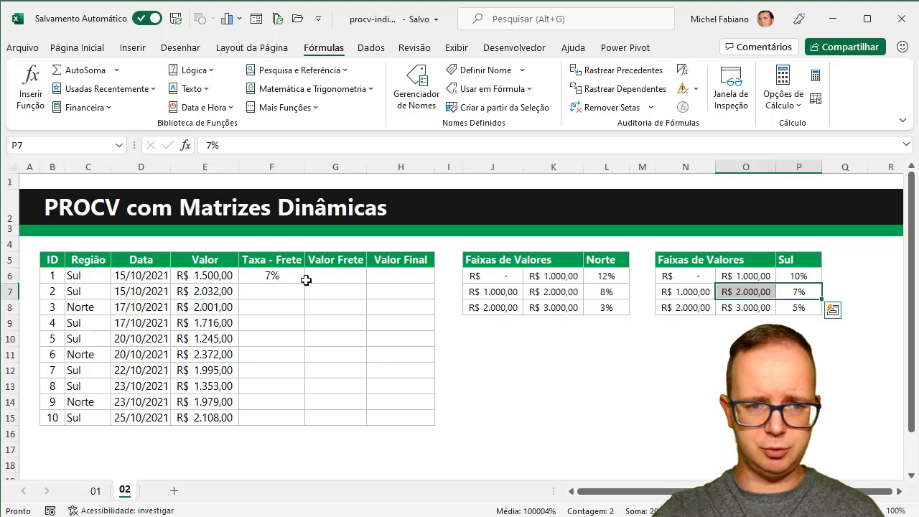
Step: Set the Valor of order ID 1 to 900 and compare its rate with the first band of the Sul table
{"action": "left_click", "coordinate": [201, 276]}
{"action": "type", "text": "900"}
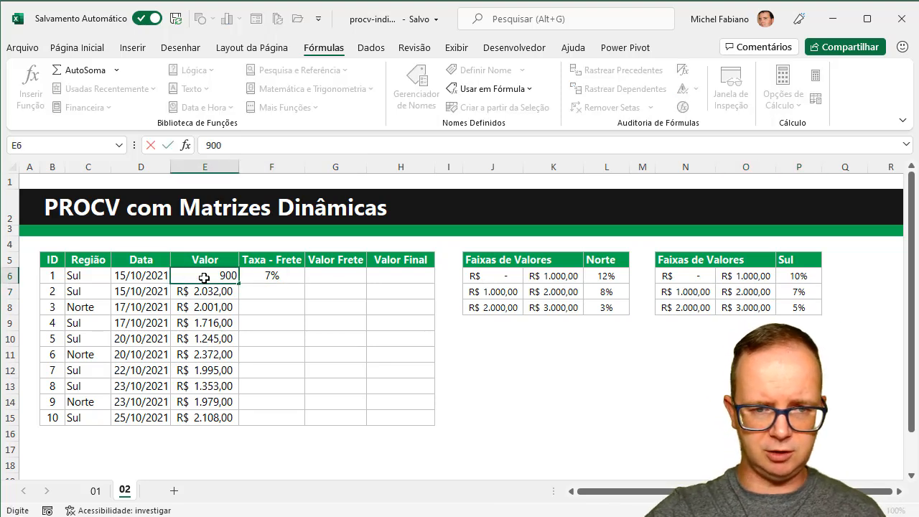
{"action": "key", "text": "Return"}
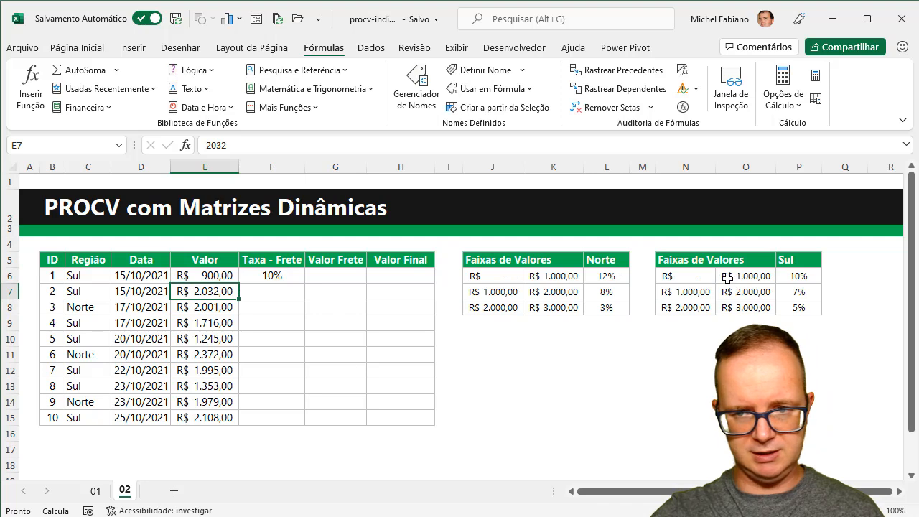
{"action": "left_click", "coordinate": [798, 277]}
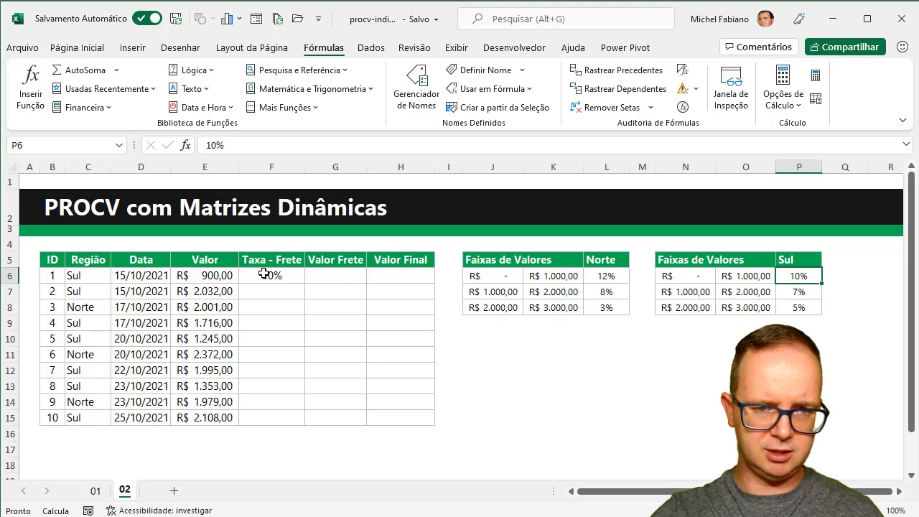
Step: Set the Valor of order ID 1 to 2100 to test the lookup formula with a higher value band
{"action": "left_click", "coordinate": [192, 280]}
{"action": "type", "text": "2.100"}
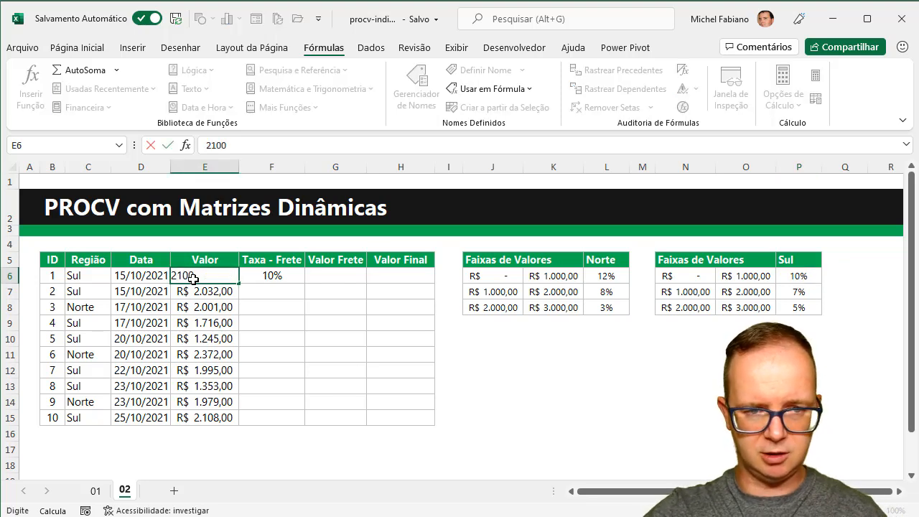
{"action": "key", "text": "Return"}
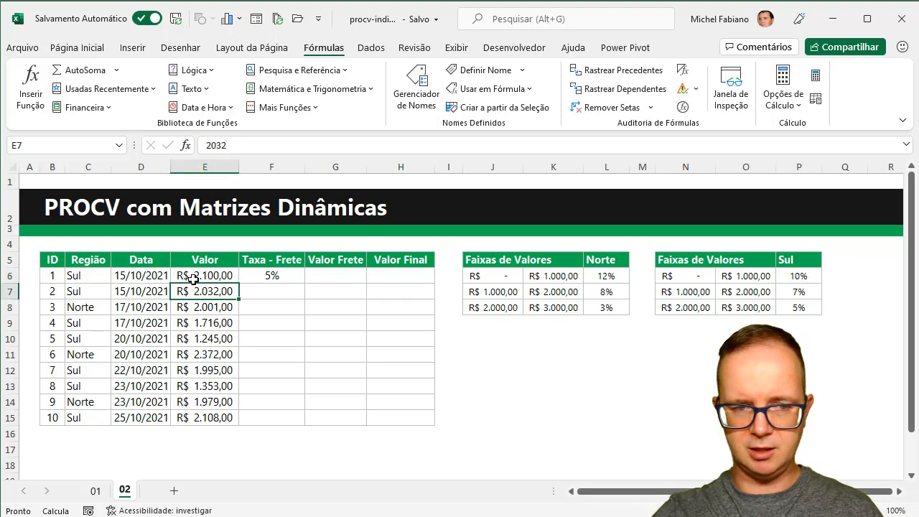
Step: Set the Região of order ID 1 to Norte to test the rate formula against the other region
{"action": "left_click", "coordinate": [81, 275]}
{"action": "type", "text": "Nor"}
{"action": "key", "text": "Return"}
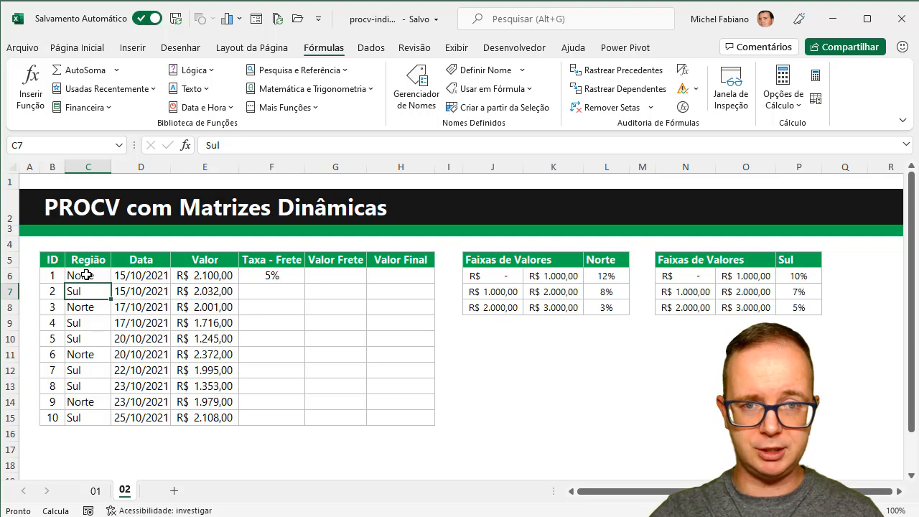
Step: Delete the defined names norte and sul that refer to ranges on sheet 01
{"action": "left_click", "coordinate": [411, 80]}
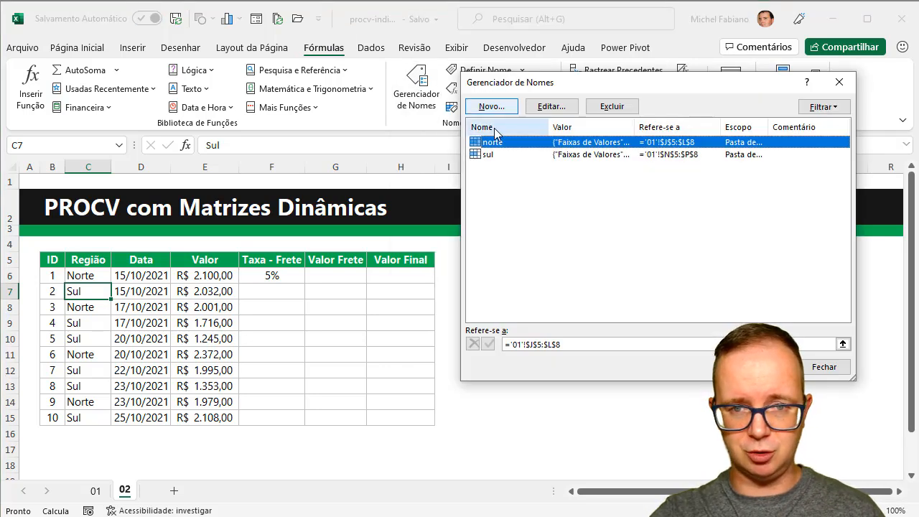
{"action": "left_click", "coordinate": [612, 106]}
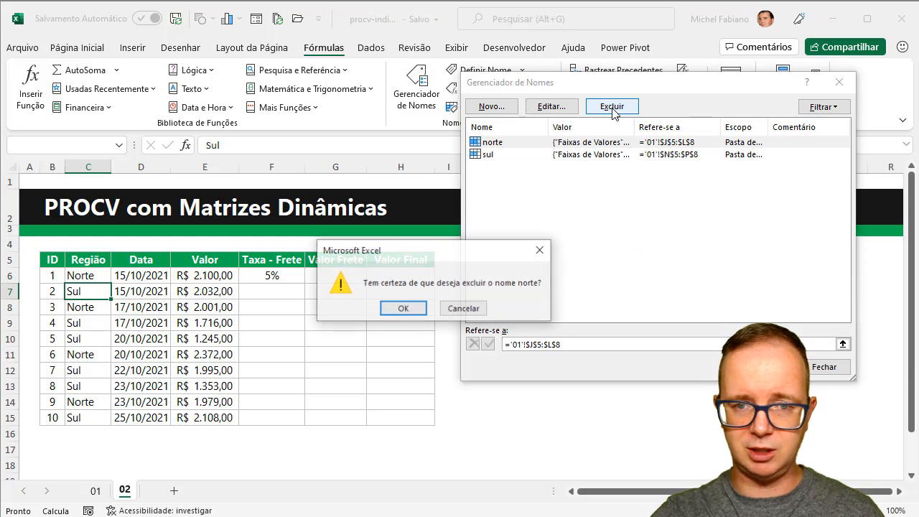
{"action": "left_click", "coordinate": [403, 309]}
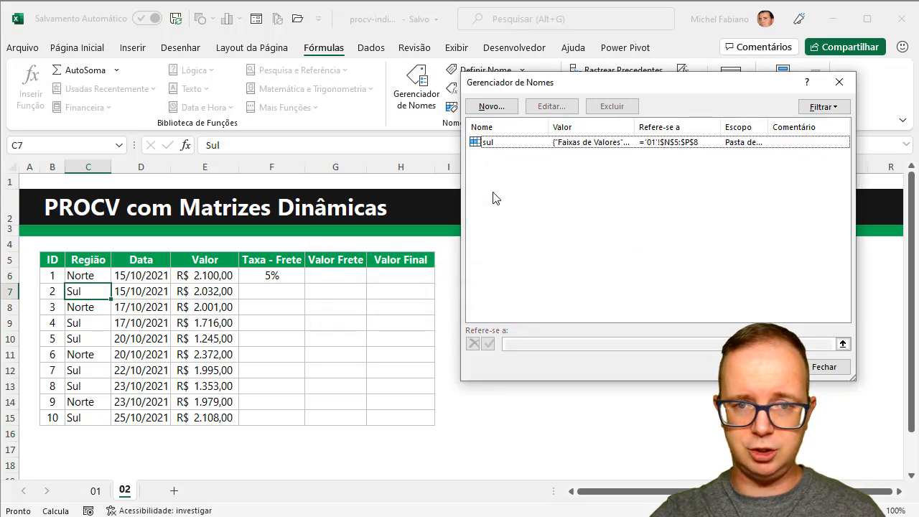
{"action": "left_click", "coordinate": [513, 145]}
{"action": "left_click", "coordinate": [630, 112]}
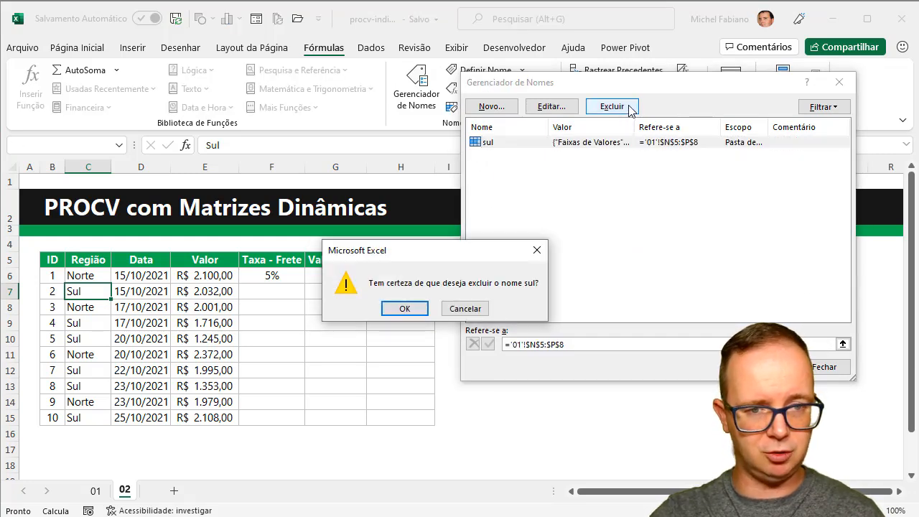
{"action": "left_click", "coordinate": [405, 308]}
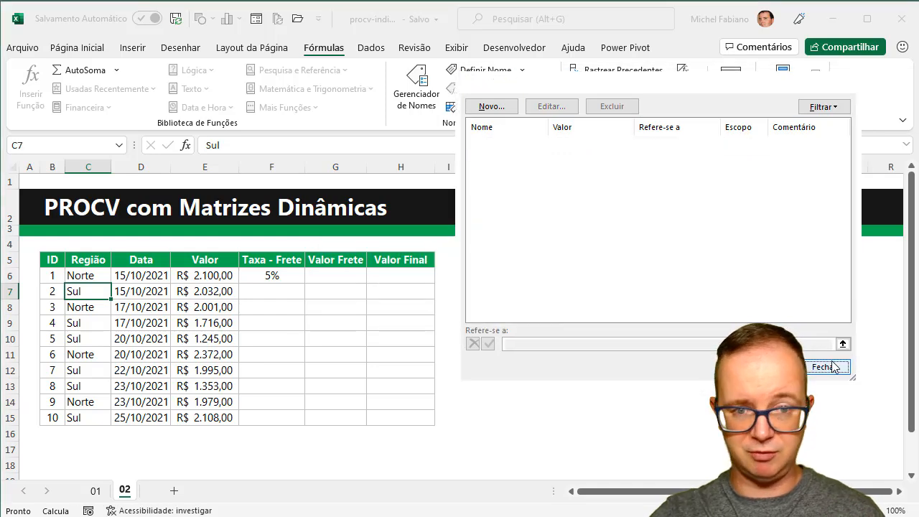
{"action": "left_click", "coordinate": [833, 367]}
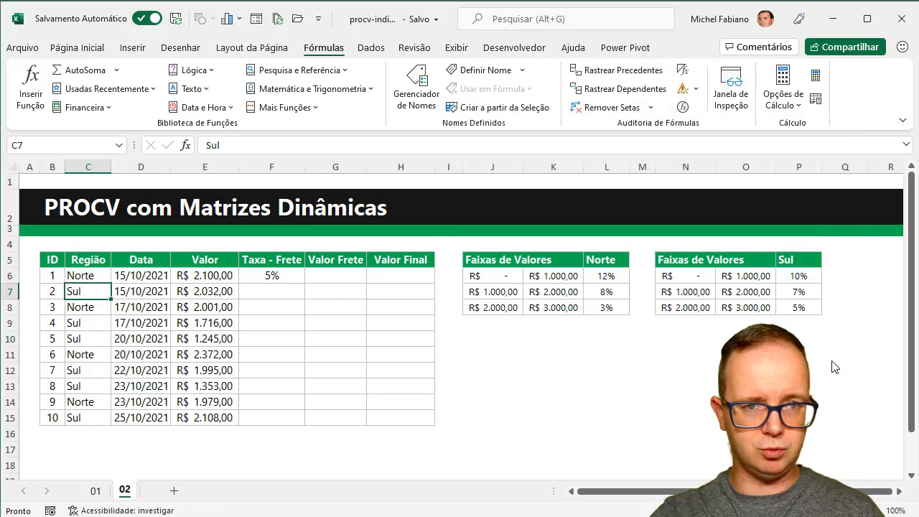
Step: Name the Norte range table J5:L8 on sheet 02 "norte"
{"action": "left_click_drag", "start_coordinate": [495, 263], "coordinate": [598, 306]}
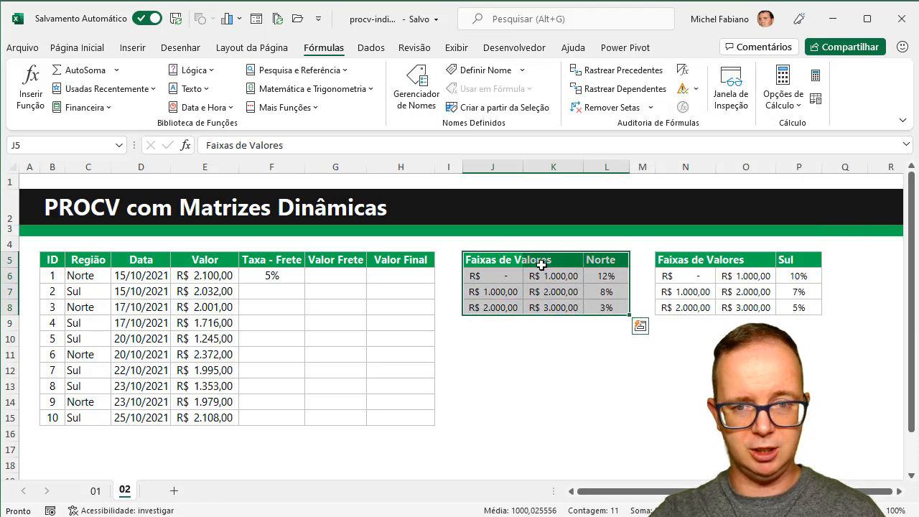
{"action": "left_click_drag", "start_coordinate": [505, 260], "coordinate": [599, 307]}
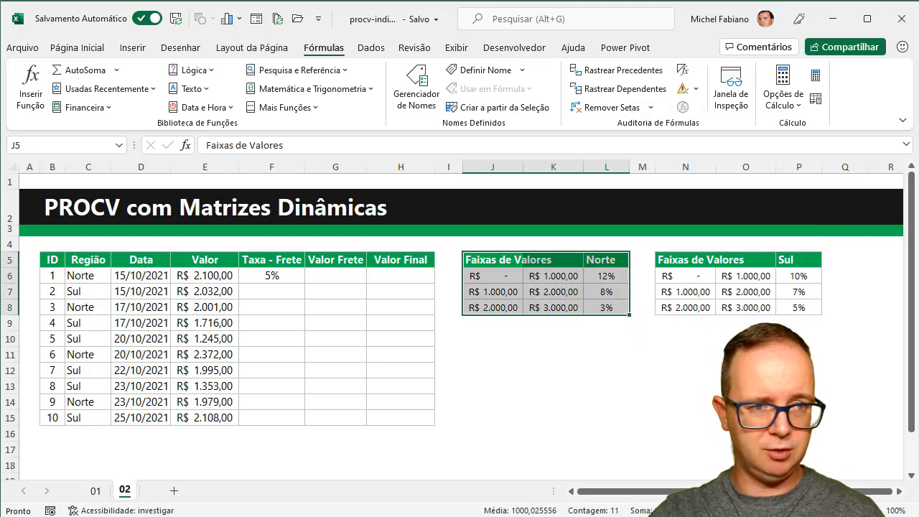
{"action": "left_click", "coordinate": [39, 146]}
{"action": "type", "text": "norte"}
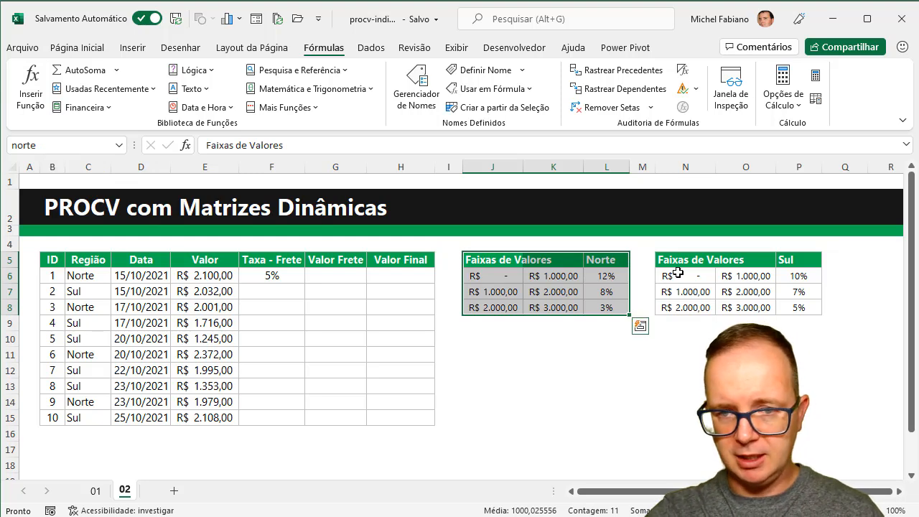
Step: Name the Sul range table N5:P8 on sheet 02 "sul"
{"action": "left_click_drag", "start_coordinate": [679, 262], "coordinate": [790, 303]}
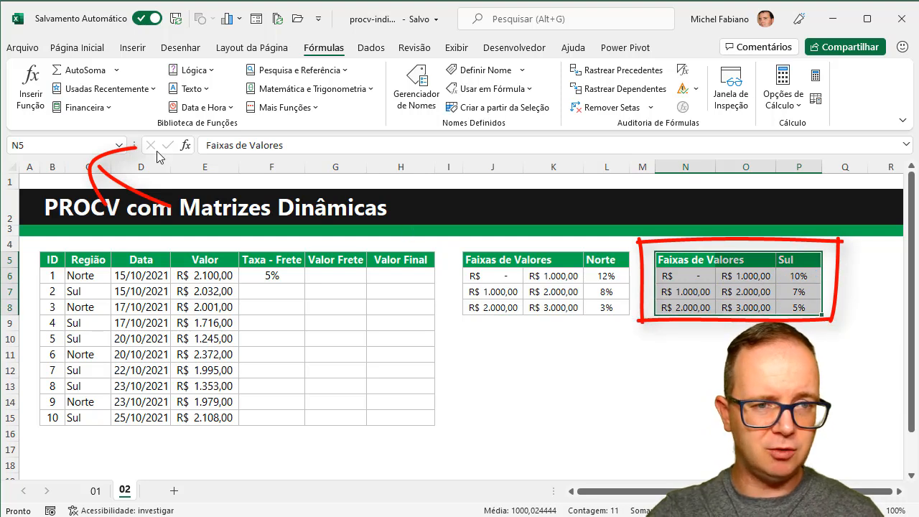
{"action": "left_click", "coordinate": [92, 142]}
{"action": "type", "text": "sul"}
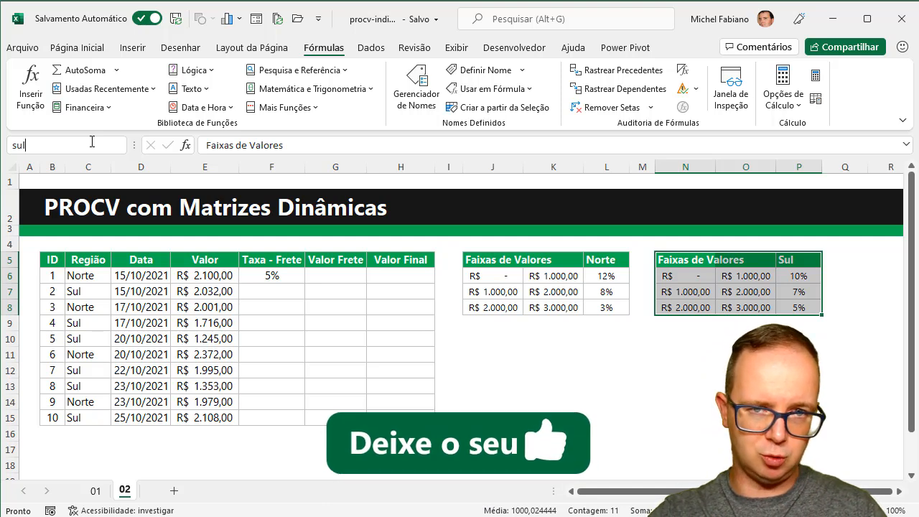
{"action": "key", "text": "Return"}
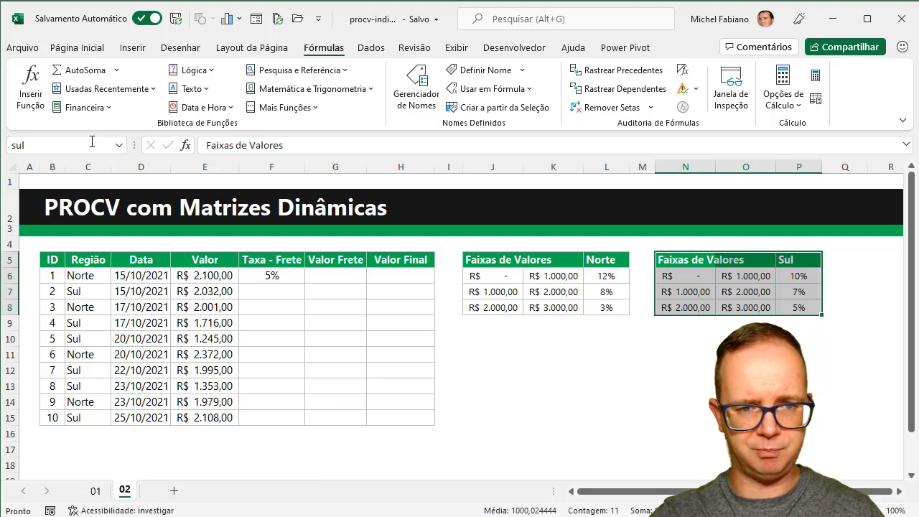
Step: Replace the fixed table range in F6 with INDIRETO(C6), making the formula =PROCV(E6;INDIRETO(C6);3;VERDADEIRO)
{"action": "left_click", "coordinate": [275, 274]}
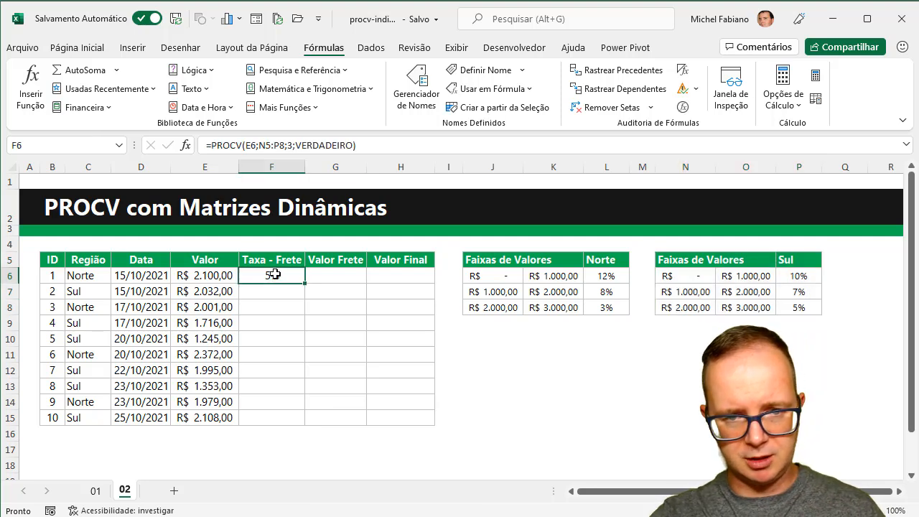
{"action": "double_click", "coordinate": [275, 274]}
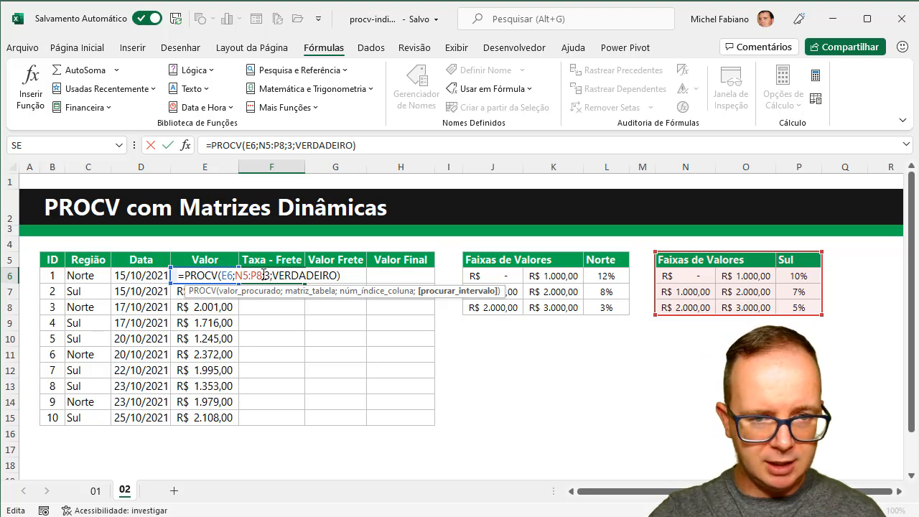
{"action": "left_click", "coordinate": [261, 275]}
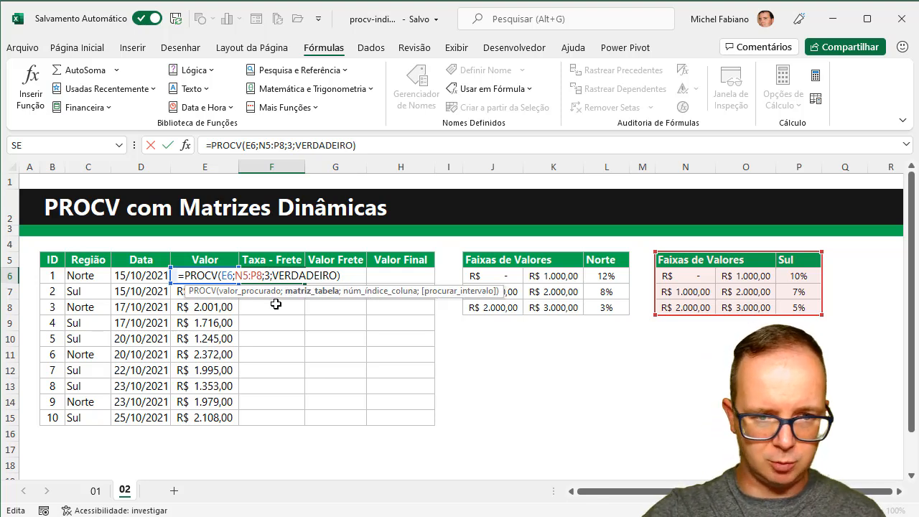
{"action": "key", "text": "BackSpace"}
{"action": "key", "text": "BackSpace"}
{"action": "key", "text": "BackSpace"}
{"action": "key", "text": "BackSpace"}
{"action": "key", "text": "BackSpace"}
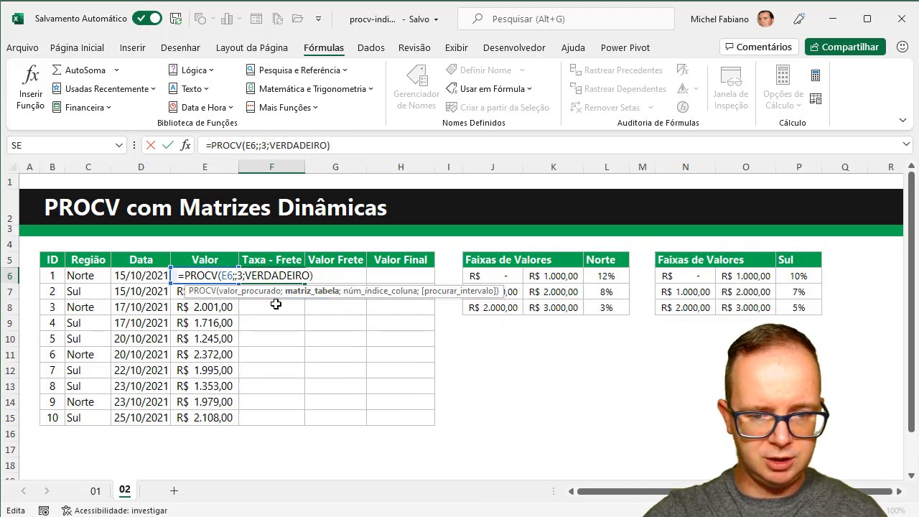
{"action": "type", "text": "indireto"}
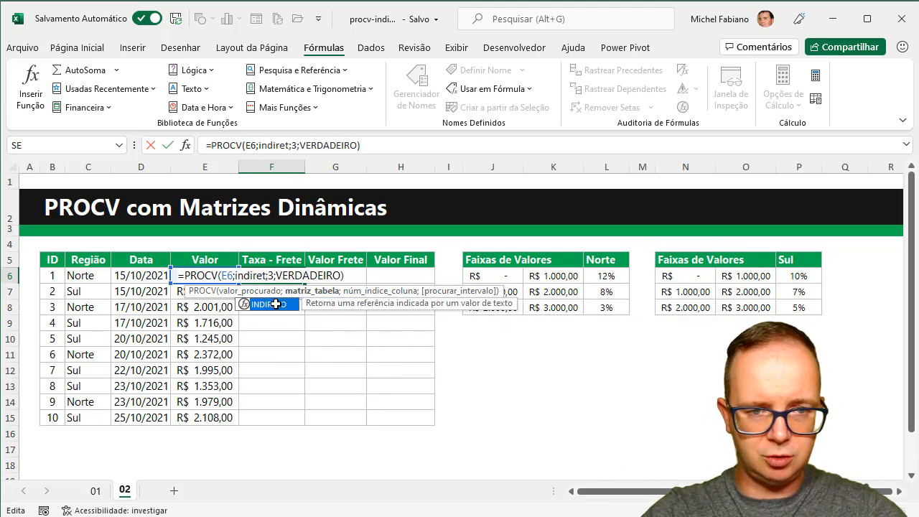
{"action": "type", "text": "("}
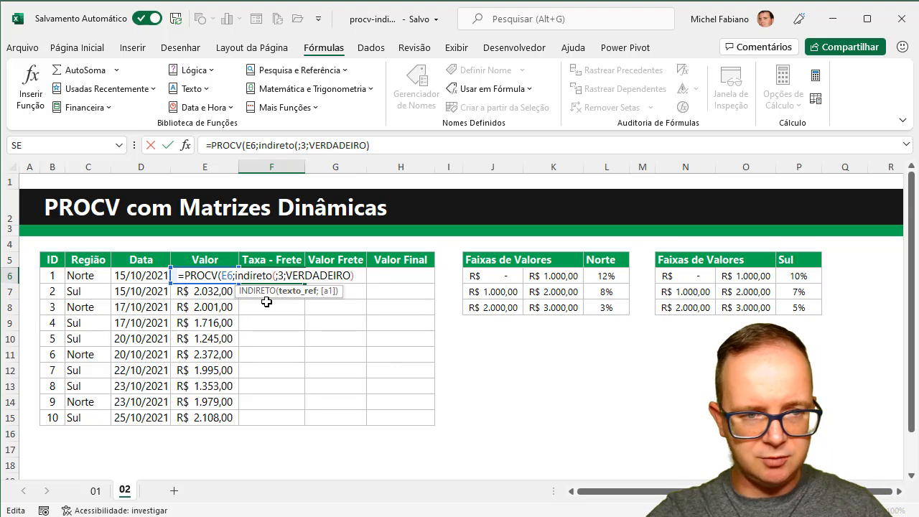
{"action": "left_click", "coordinate": [94, 276]}
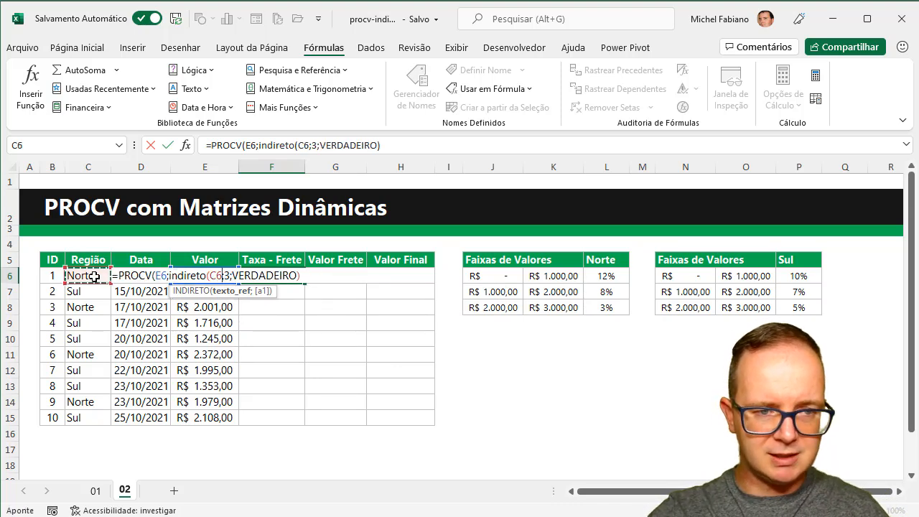
{"action": "type", "text": ")"}
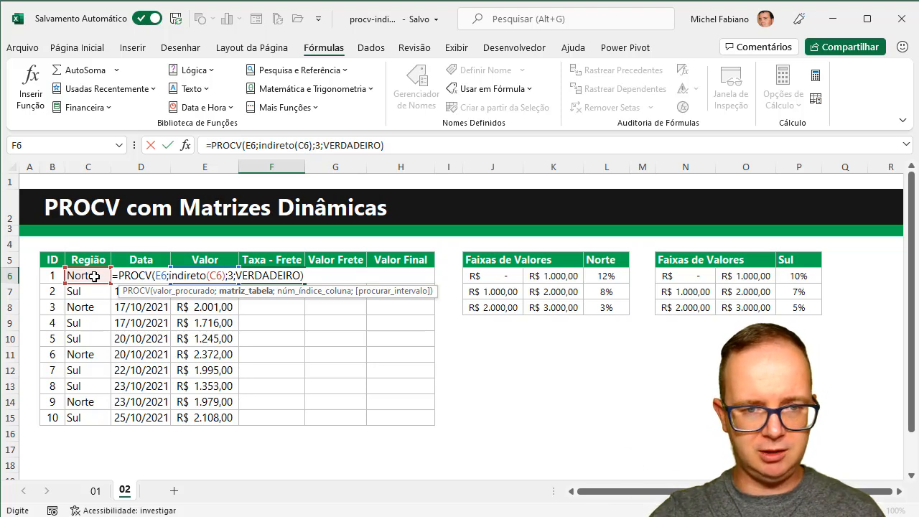
{"action": "key", "text": "Return"}
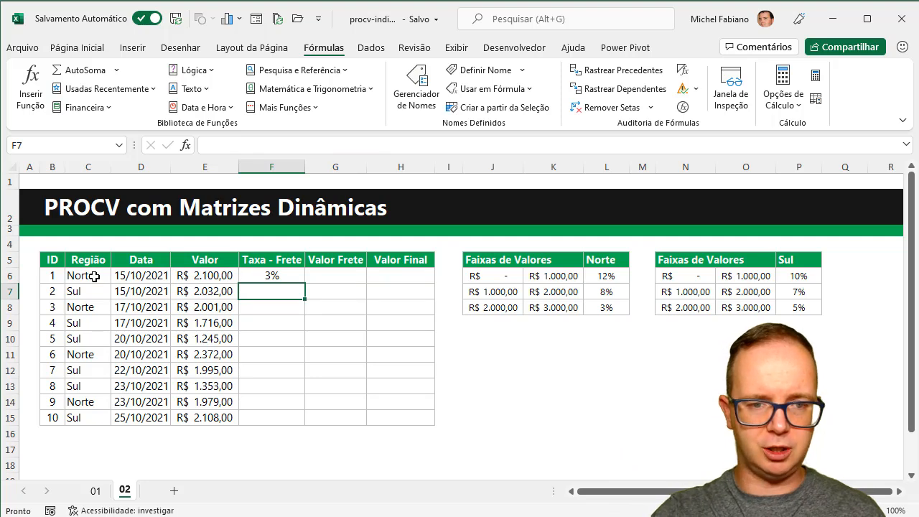
Step: Set the Região of order ID 1 to Sul and check the rate returned by the INDIRETO formula
{"action": "left_click", "coordinate": [94, 277]}
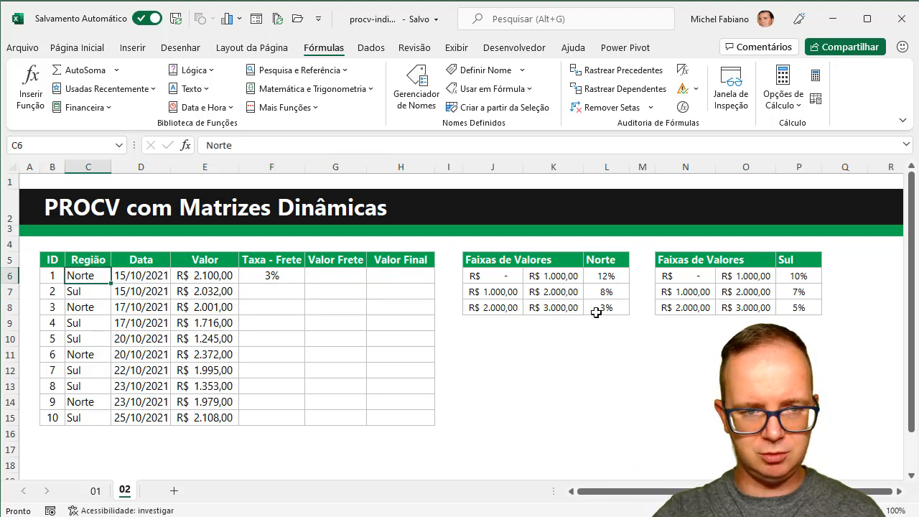
{"action": "type", "text": "Sul"}
{"action": "key", "text": "Return"}
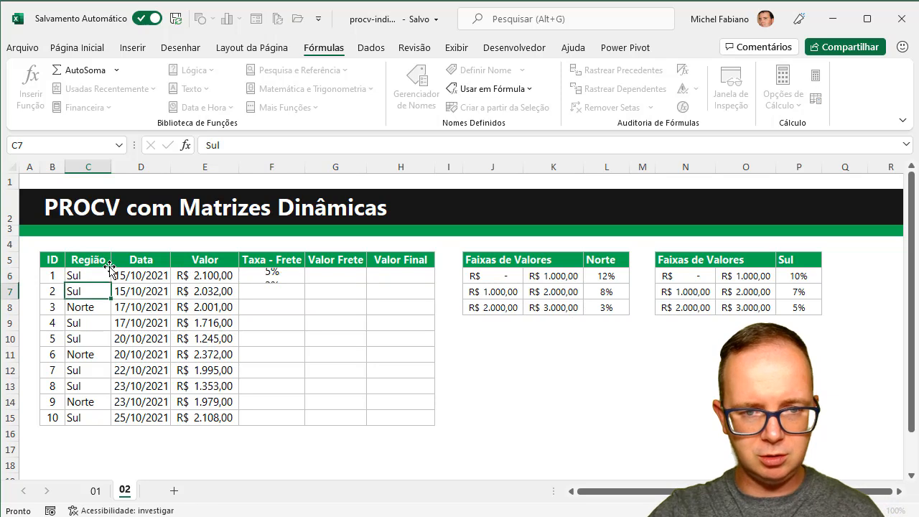
{"action": "left_click", "coordinate": [269, 274]}
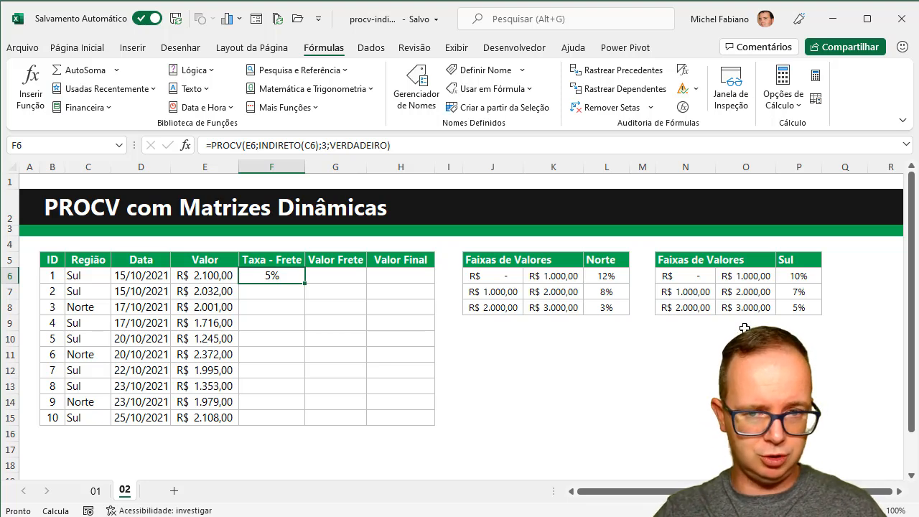
Step: Examine which cell ranges the defined names norte and sul refer to, comparing them with the two rate tables
{"action": "left_click_drag", "start_coordinate": [476, 261], "coordinate": [598, 304]}
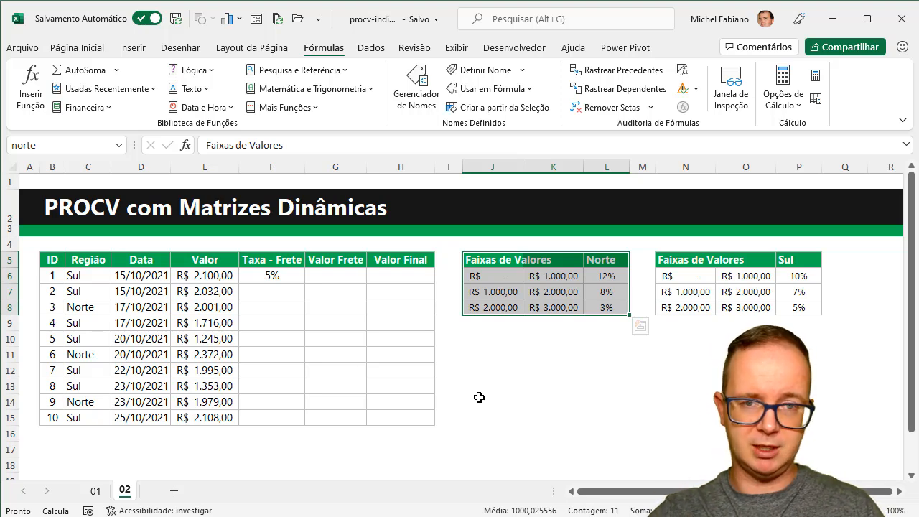
{"action": "left_click", "coordinate": [427, 113]}
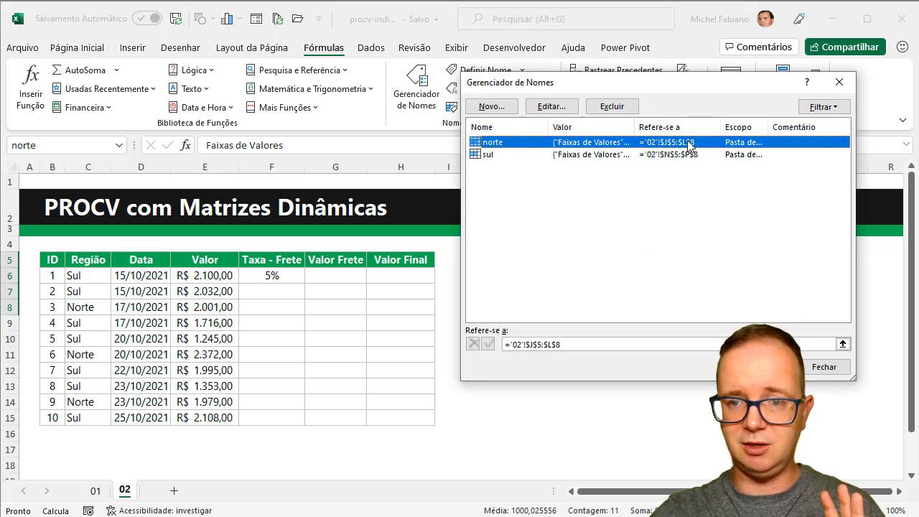
{"action": "left_click_drag", "start_coordinate": [720, 128], "coordinate": [776, 127]}
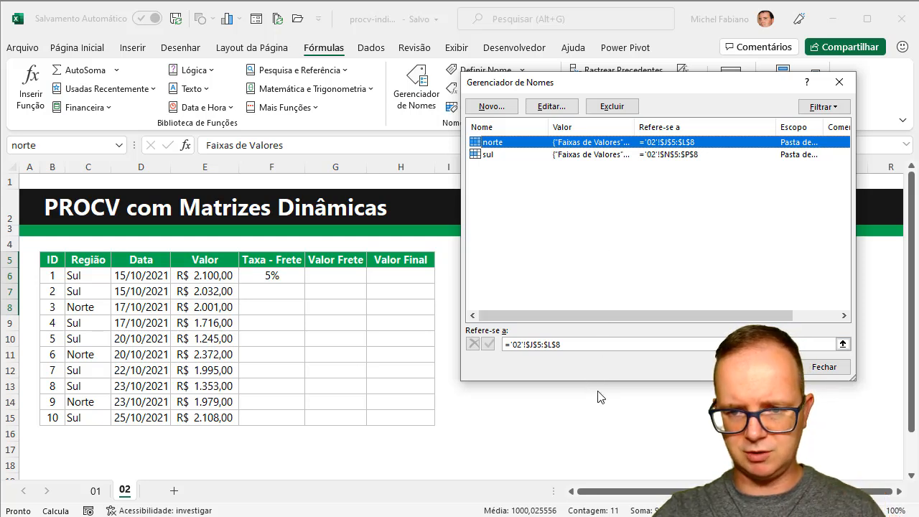
{"action": "left_click_drag", "start_coordinate": [599, 381], "coordinate": [601, 242]}
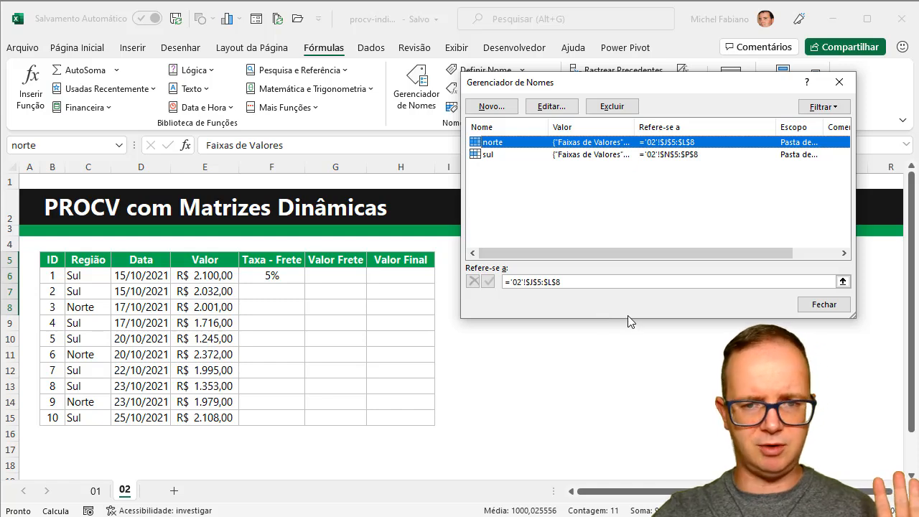
{"action": "left_click_drag", "start_coordinate": [656, 92], "coordinate": [310, 32]}
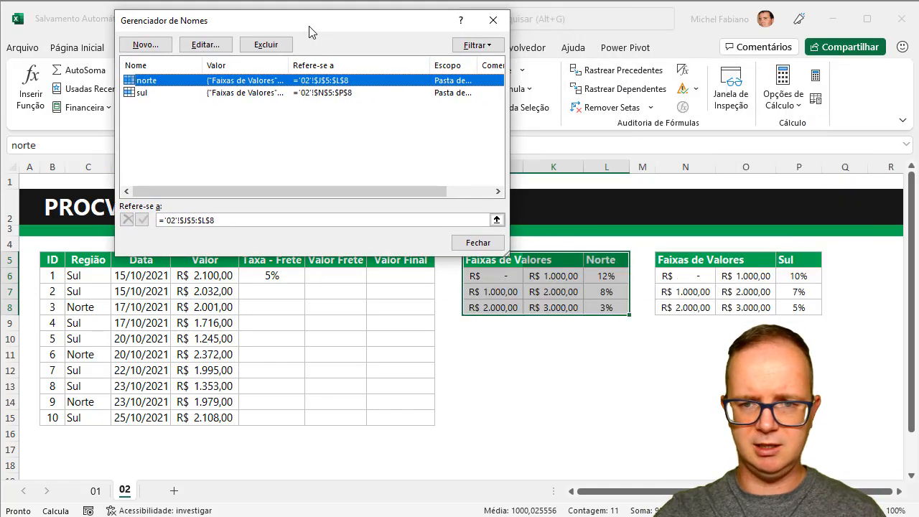
{"action": "left_click", "coordinate": [343, 95]}
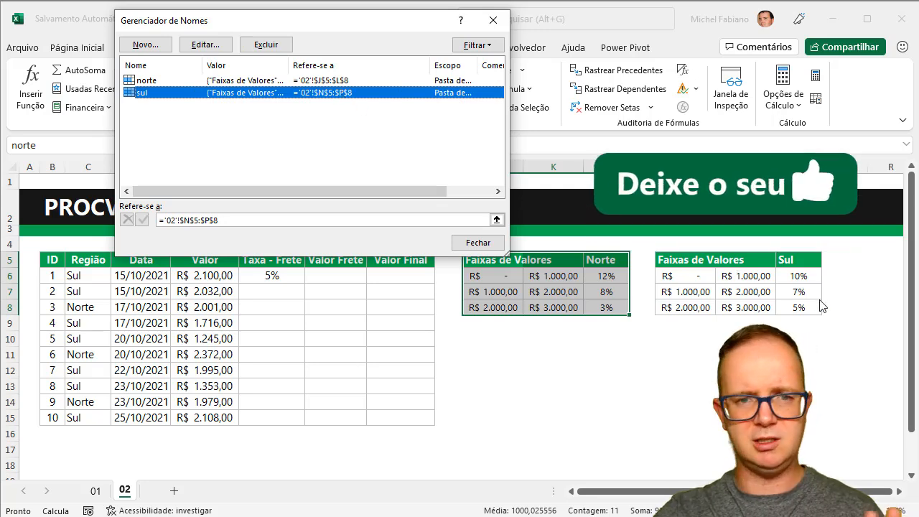
{"action": "left_click", "coordinate": [478, 242]}
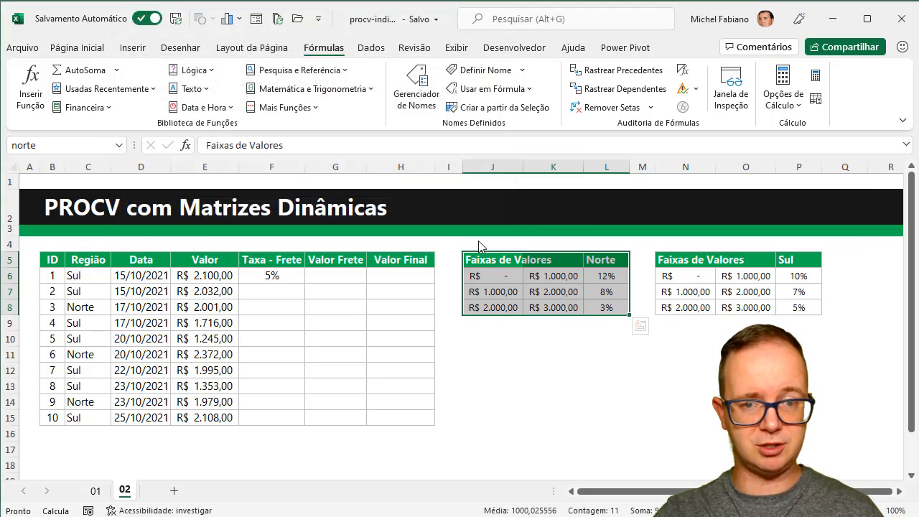
Step: Fill the Taxa - Frete formula from F6 down through F15 for all orders
{"action": "left_click", "coordinate": [254, 280]}
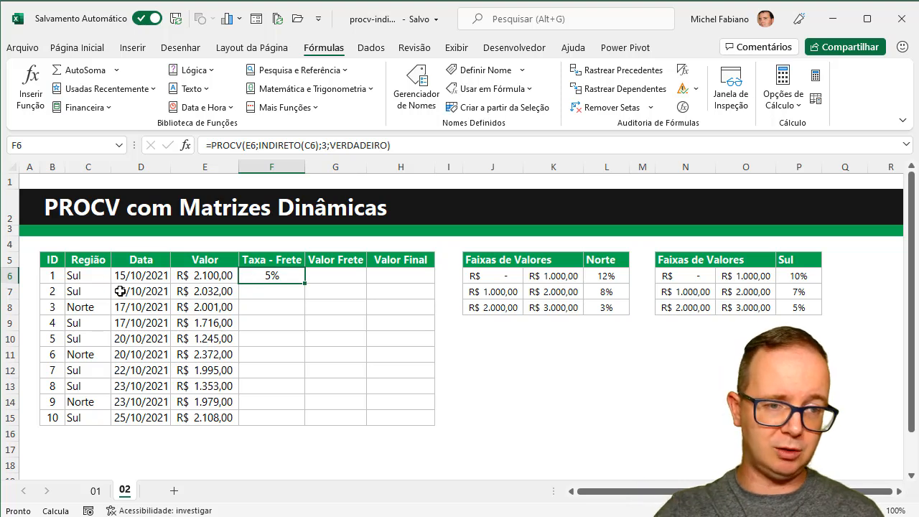
{"action": "left_click_drag", "start_coordinate": [96, 277], "coordinate": [97, 415]}
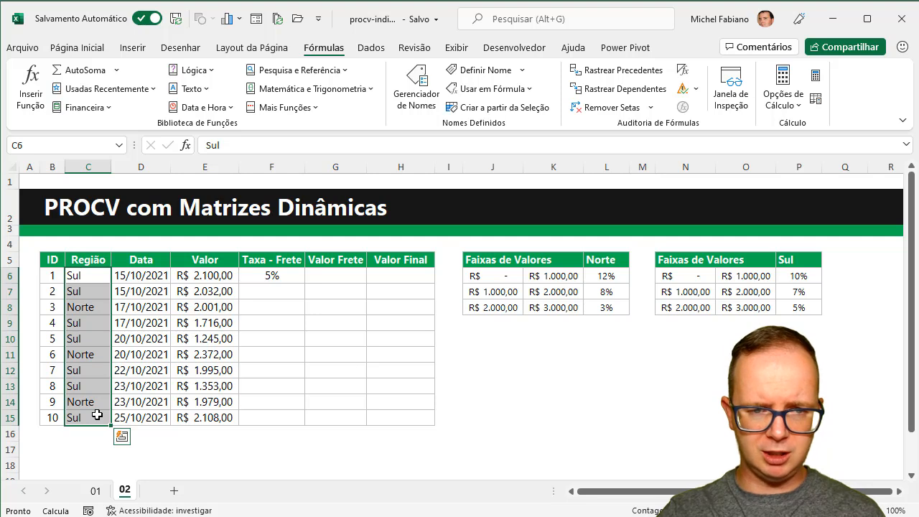
{"action": "left_click", "coordinate": [296, 276]}
{"action": "double_click", "coordinate": [304, 282]}
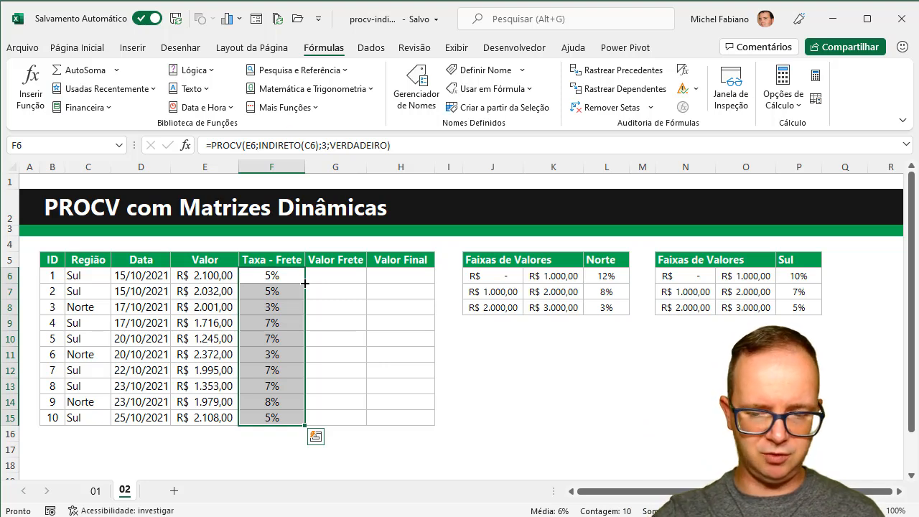
Step: Clear the rates in F6:F15 and begin a new PROCV formula in F6 with E6 as lookup value and INDIRETO(C6) as table
{"action": "key", "text": "Delete"}
{"action": "left_click", "coordinate": [288, 276]}
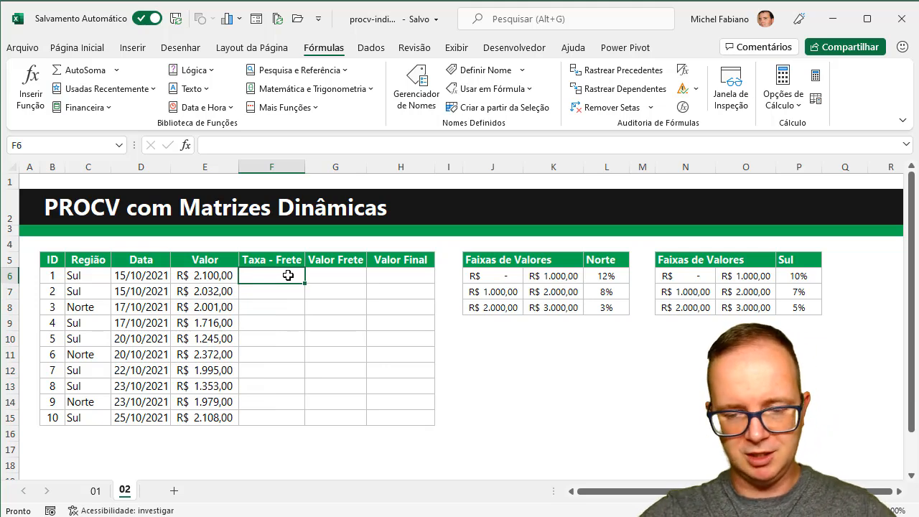
{"action": "type", "text": "=procv"}
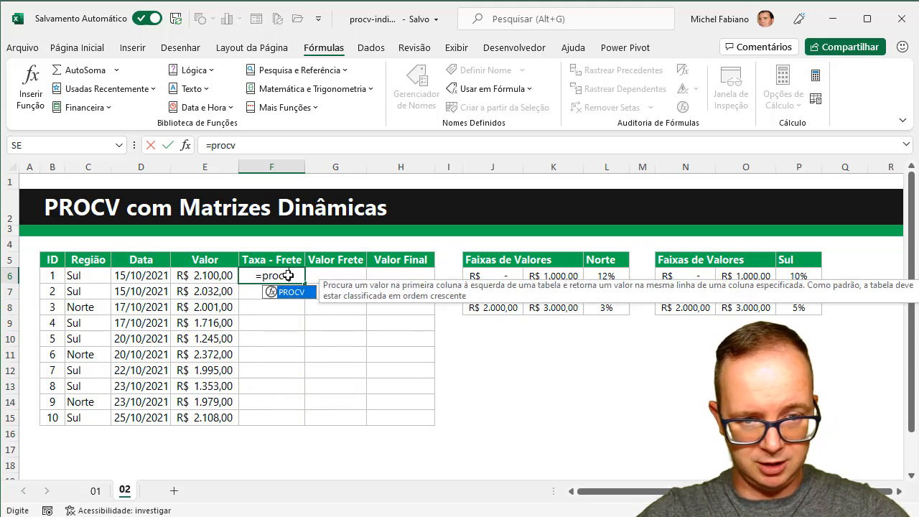
{"action": "type", "text": "("}
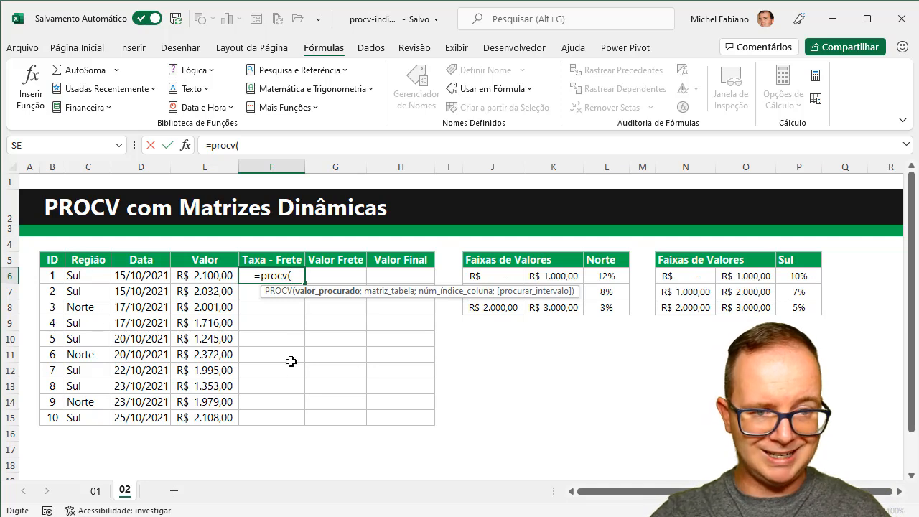
{"action": "left_click", "coordinate": [215, 275]}
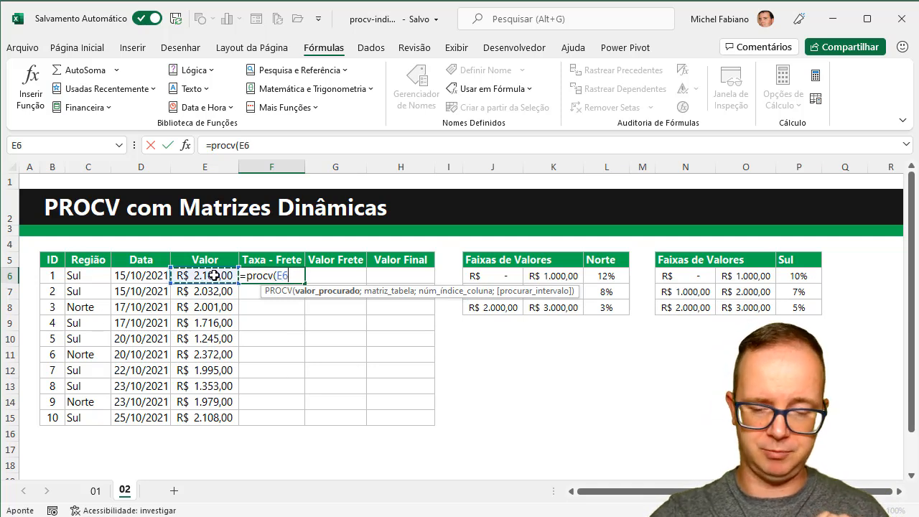
{"action": "type", "text": ";"}
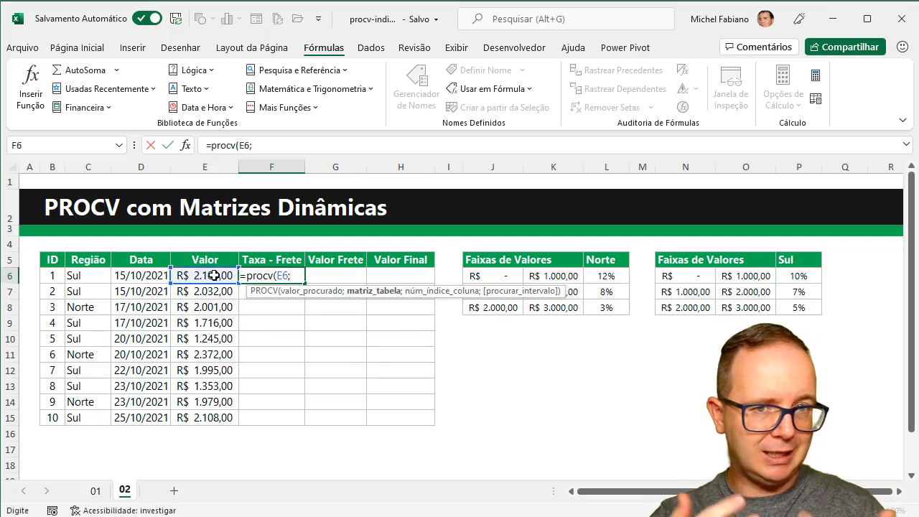
{"action": "type", "text": "indireto("}
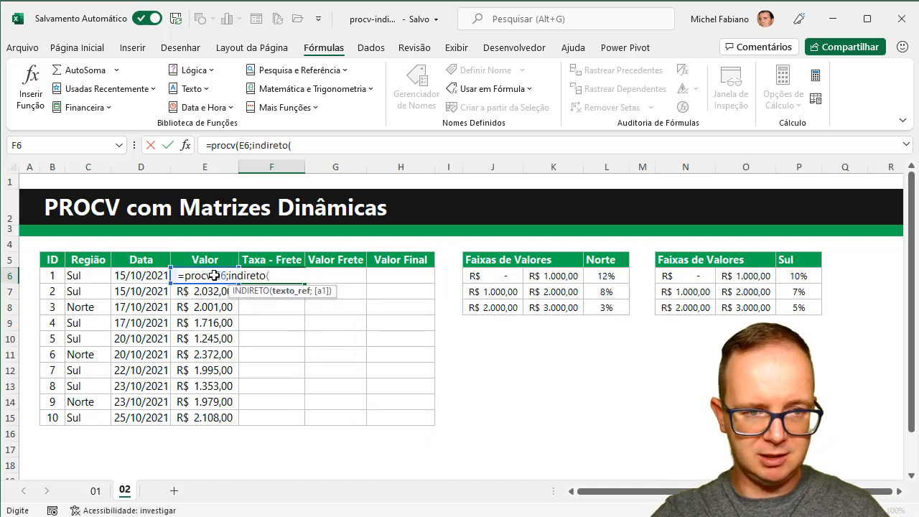
{"action": "left_click", "coordinate": [96, 275]}
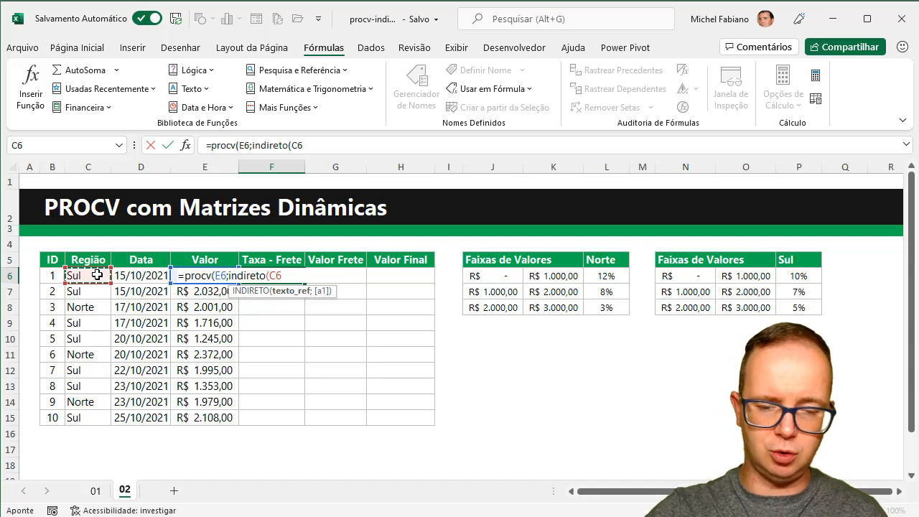
{"action": "type", "text": ")"}
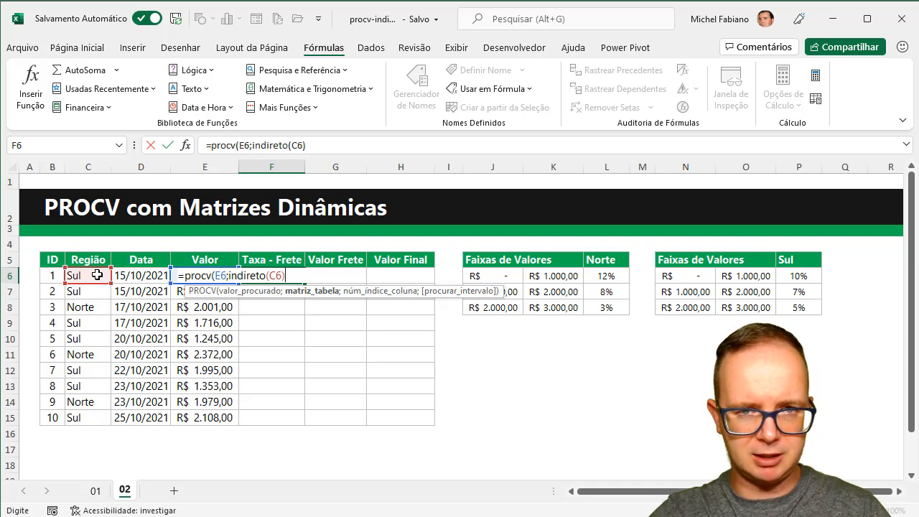
Step: Complete the F6 formula as =PROCV(E6;INDIRETO(C6);3;1) and fill it down through F15
{"action": "type", "text": ";"}
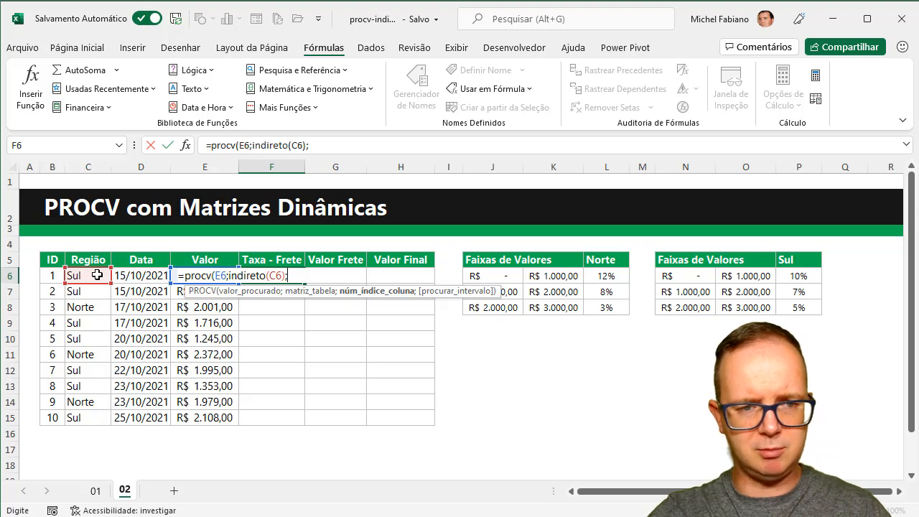
{"action": "type", "text": "3"}
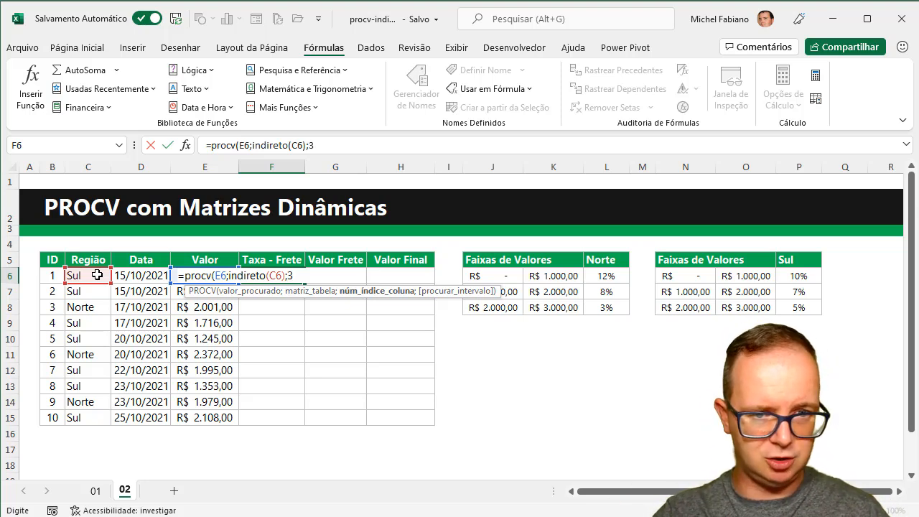
{"action": "type", "text": ";"}
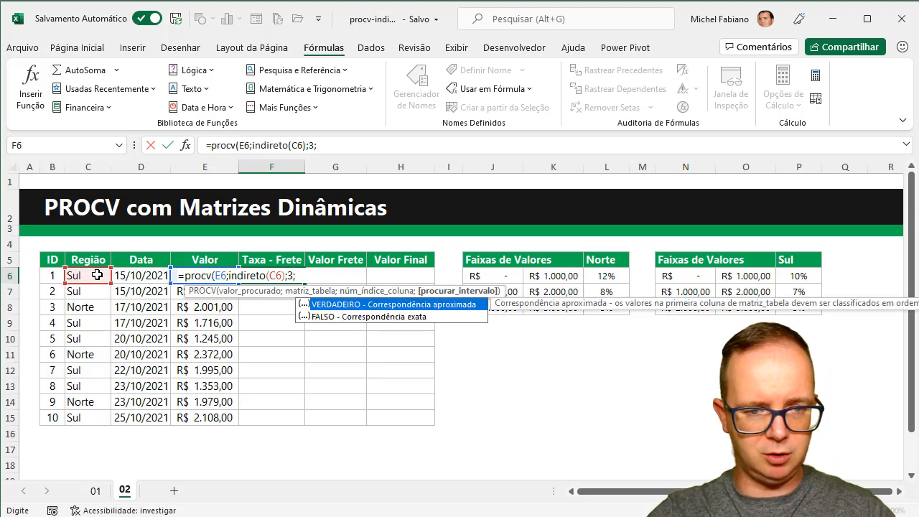
{"action": "type", "text": "1"}
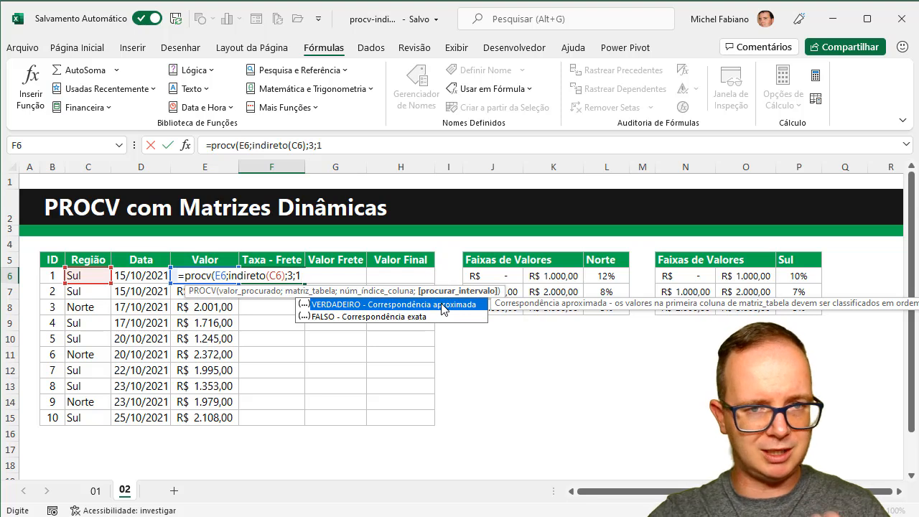
{"action": "type", "text": ")"}
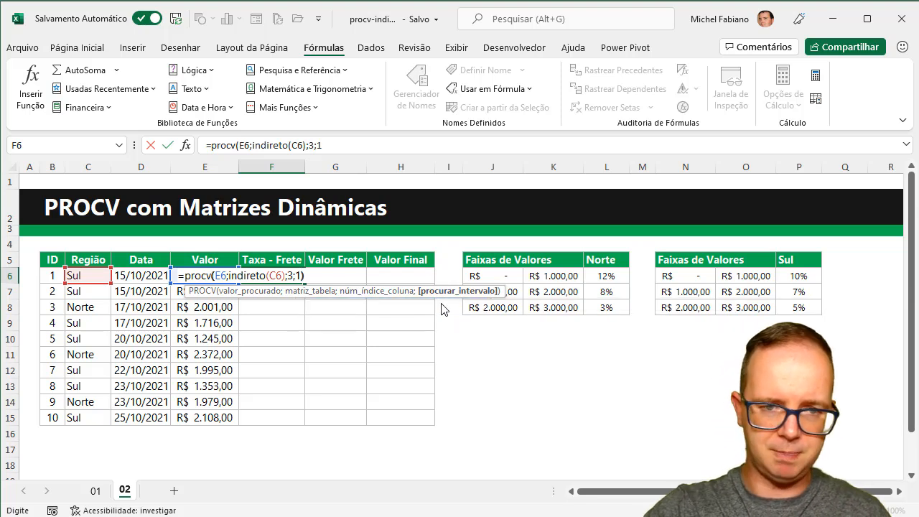
{"action": "key", "text": "Return"}
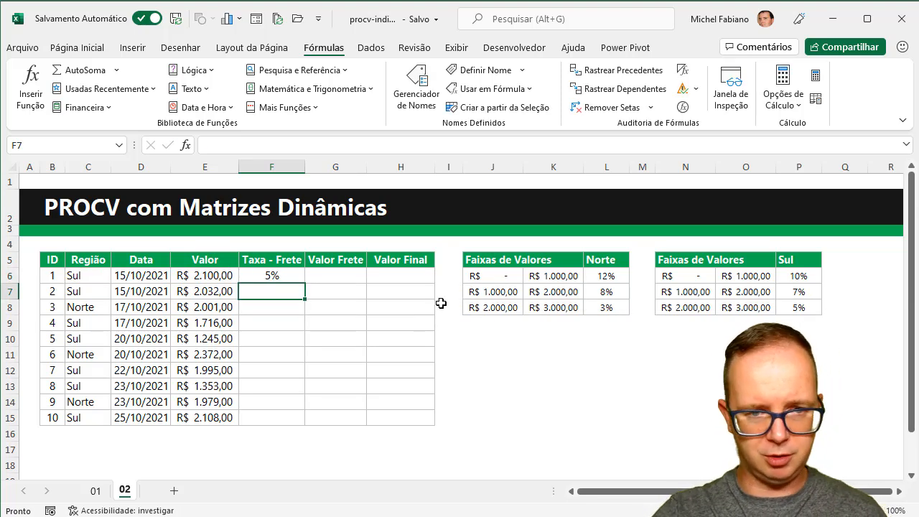
{"action": "left_click", "coordinate": [290, 278]}
{"action": "double_click", "coordinate": [308, 283]}
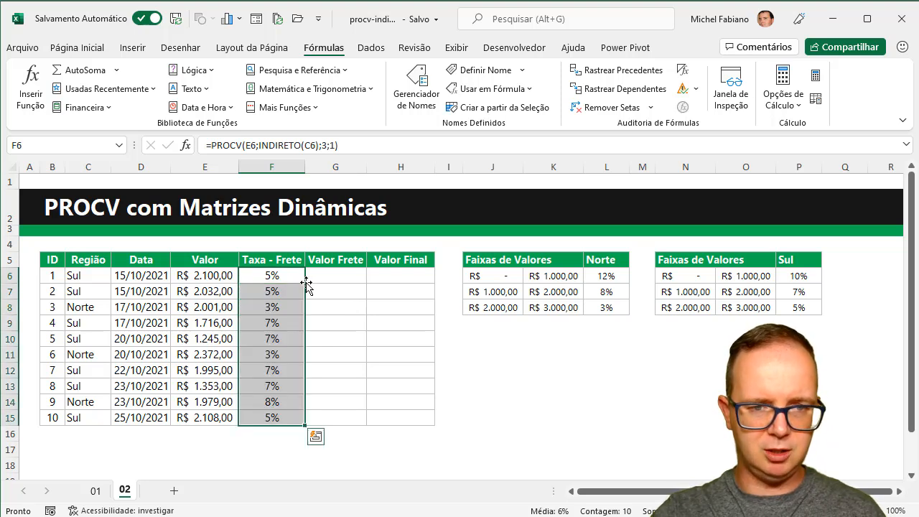
Step: Calculate Valor Frete in G6 with =E6*F6 and fill the formula down through G15
{"action": "left_click", "coordinate": [327, 278]}
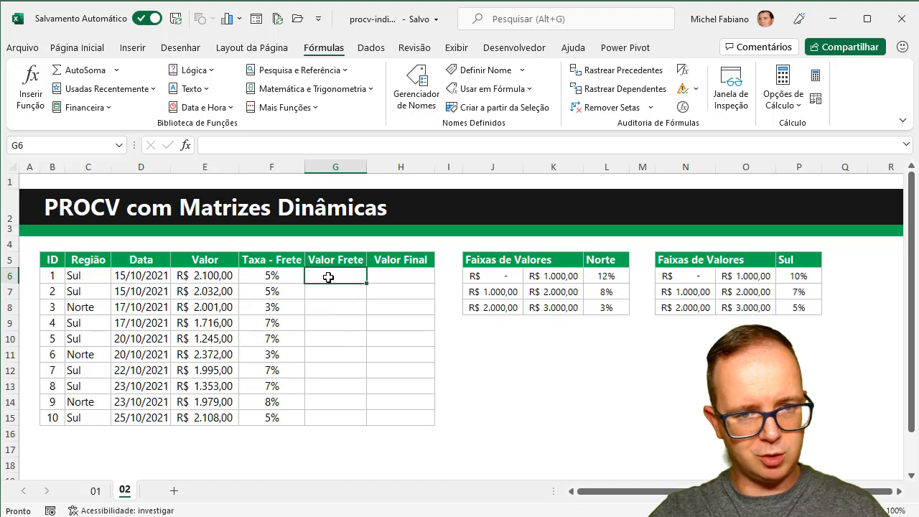
{"action": "type", "text": "="}
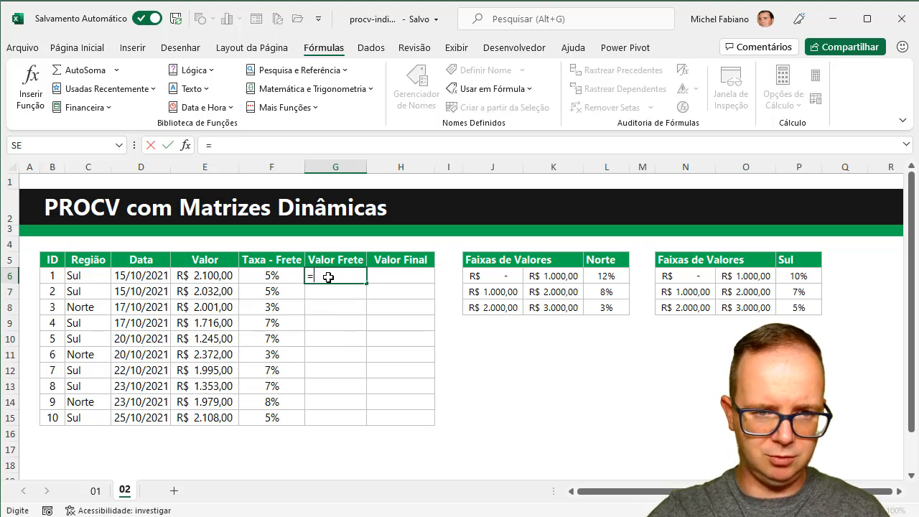
{"action": "left_click", "coordinate": [215, 276]}
{"action": "type", "text": "*"}
{"action": "left_click", "coordinate": [259, 276]}
{"action": "key", "text": "Return"}
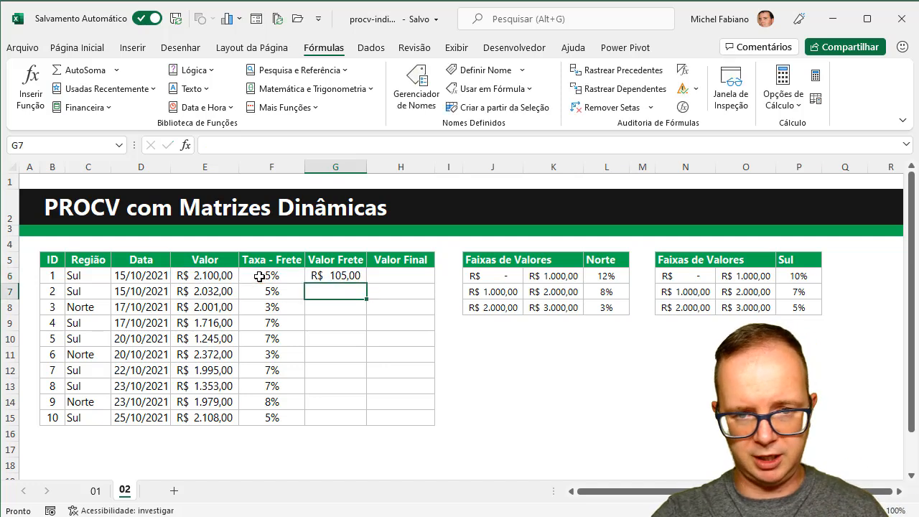
{"action": "left_click", "coordinate": [352, 272]}
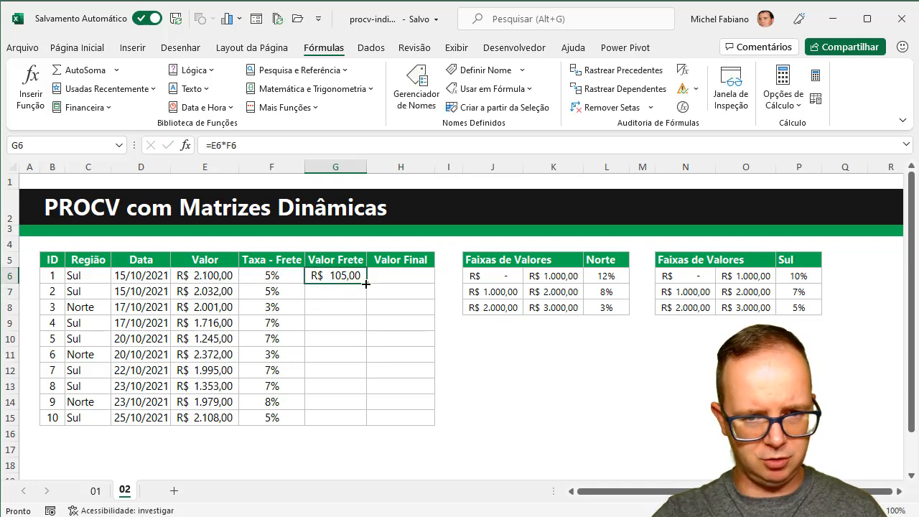
{"action": "double_click", "coordinate": [365, 284]}
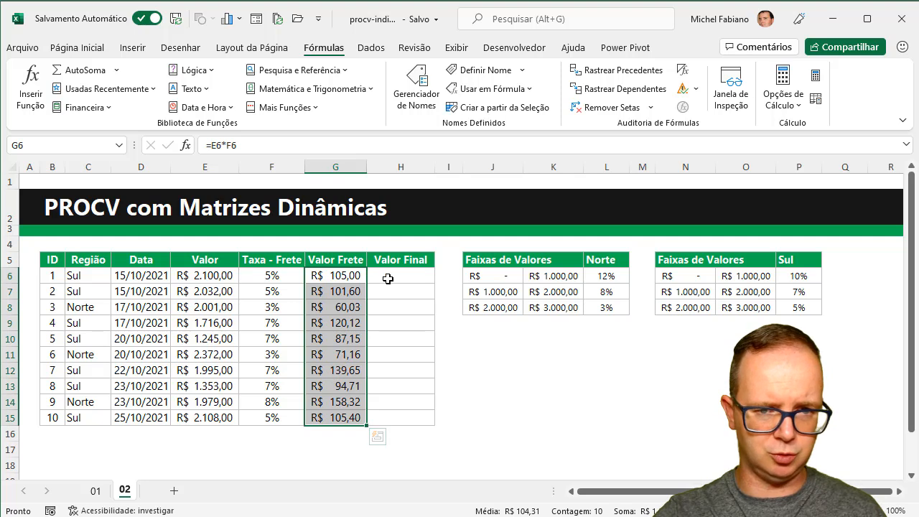
Step: Calculate Valor Final in H6 with =E6+G6 and fill the formula down through H15
{"action": "left_click", "coordinate": [388, 277]}
{"action": "type", "text": "="}
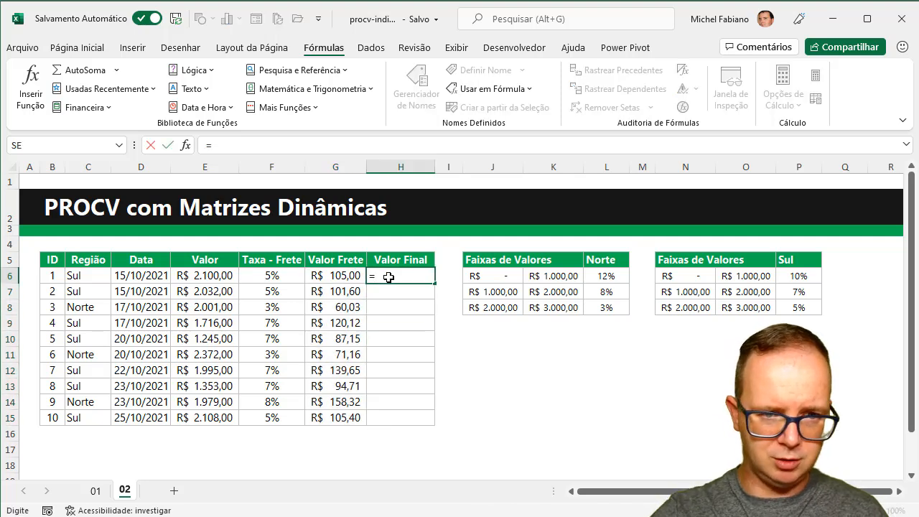
{"action": "left_click", "coordinate": [216, 276]}
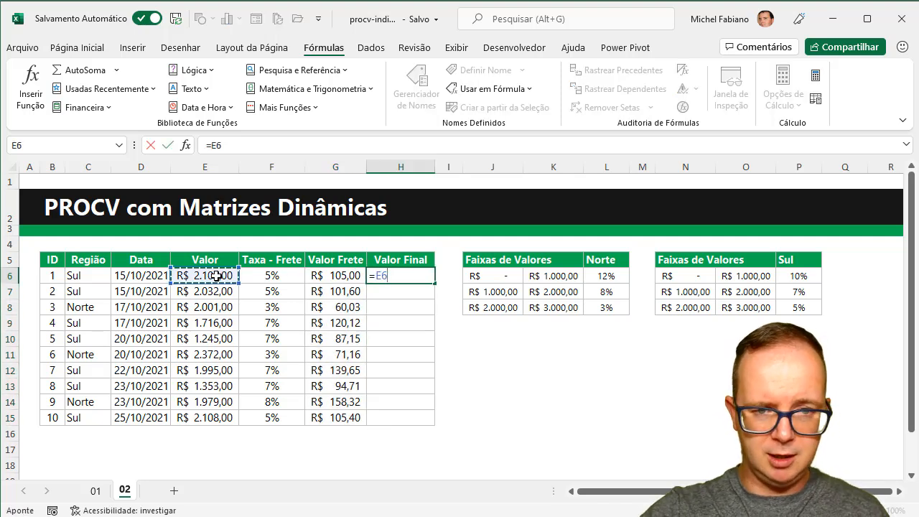
{"action": "type", "text": "+"}
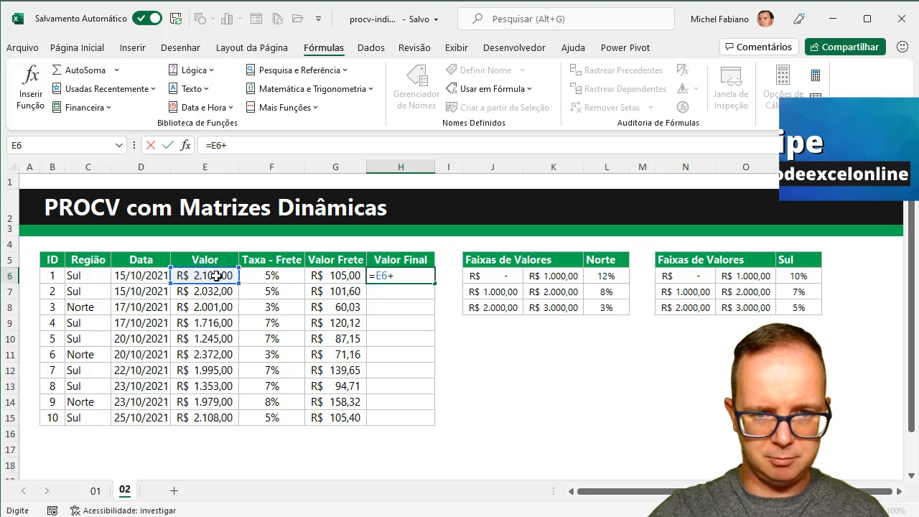
{"action": "left_click", "coordinate": [334, 277]}
{"action": "key", "text": "Return"}
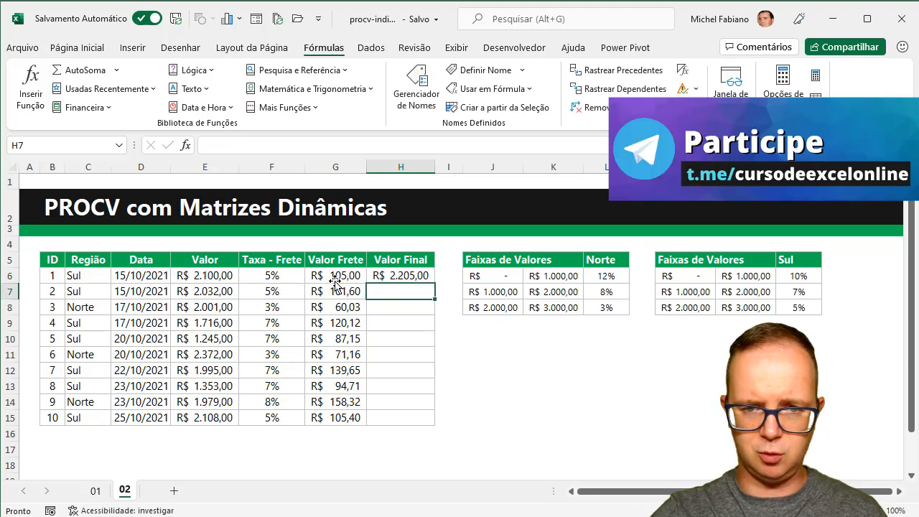
{"action": "left_click", "coordinate": [427, 277]}
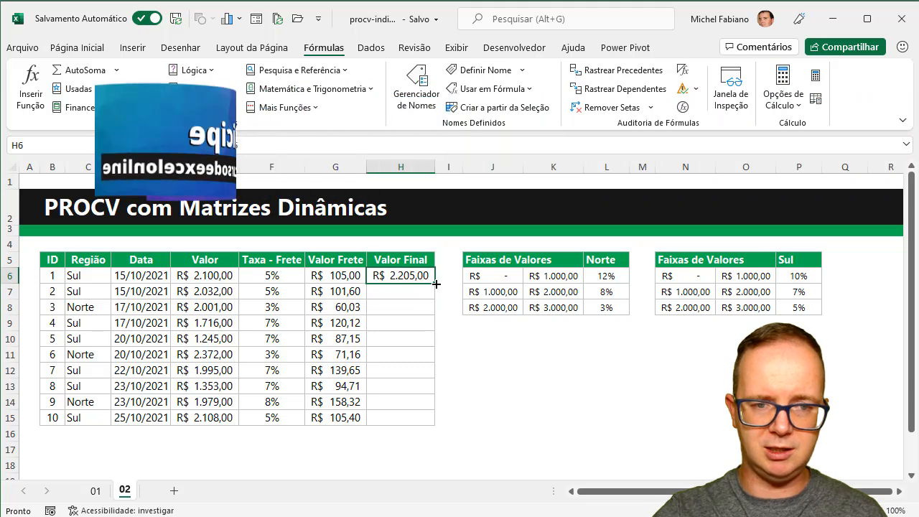
{"action": "double_click", "coordinate": [436, 282]}
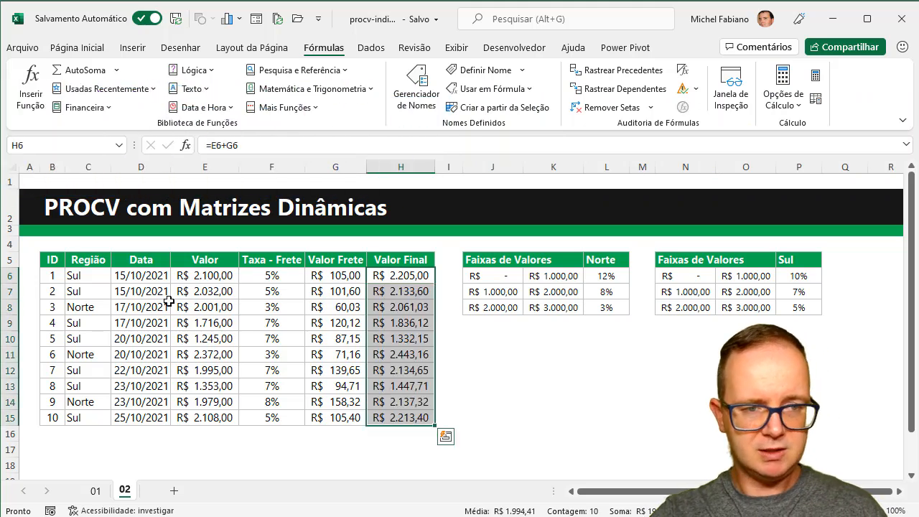
Step: Set the Região of order ID 1 to Norte and check its recalculated Valor Final
{"action": "left_click", "coordinate": [96, 276]}
{"action": "type", "text": "Norte"}
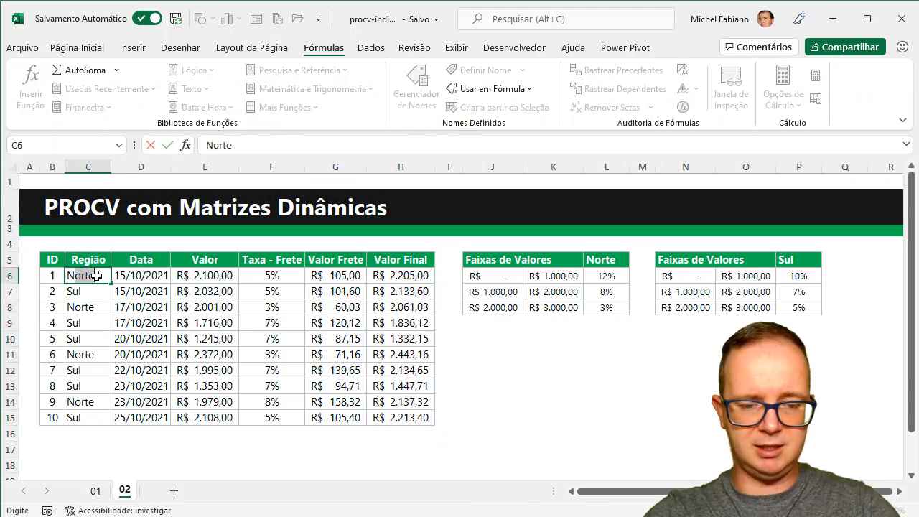
{"action": "key", "text": "Return"}
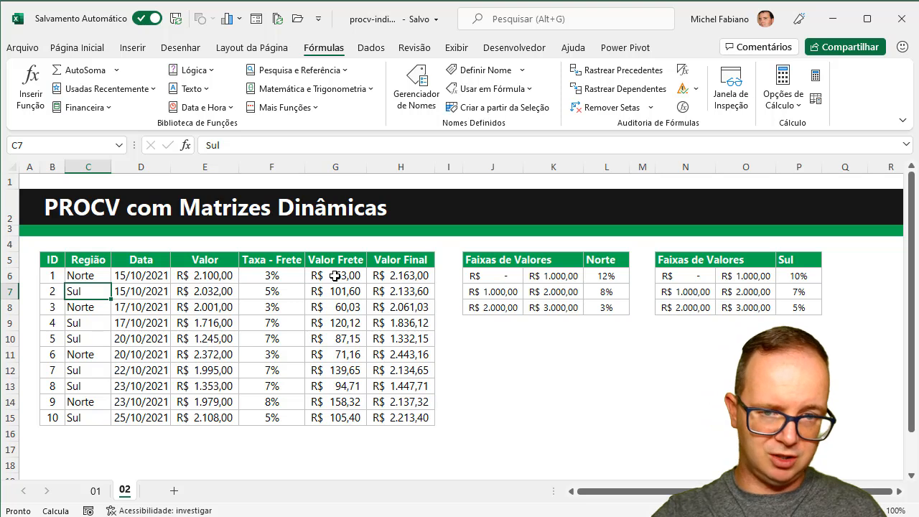
{"action": "left_click", "coordinate": [404, 275]}
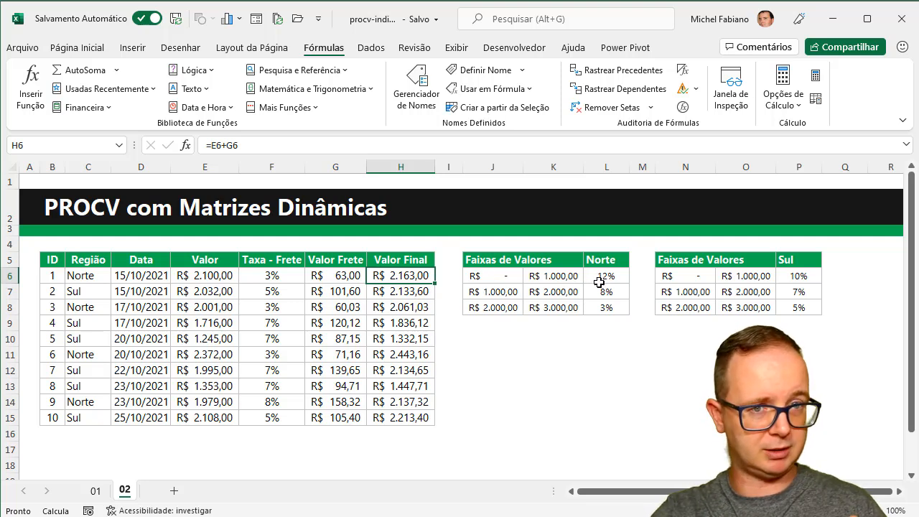
Step: Copy the Norte rate table J5:L8 and paste the duplicate below it, starting at J10
{"action": "left_click_drag", "start_coordinate": [489, 259], "coordinate": [599, 303]}
{"action": "key", "text": "ctrl+c"}
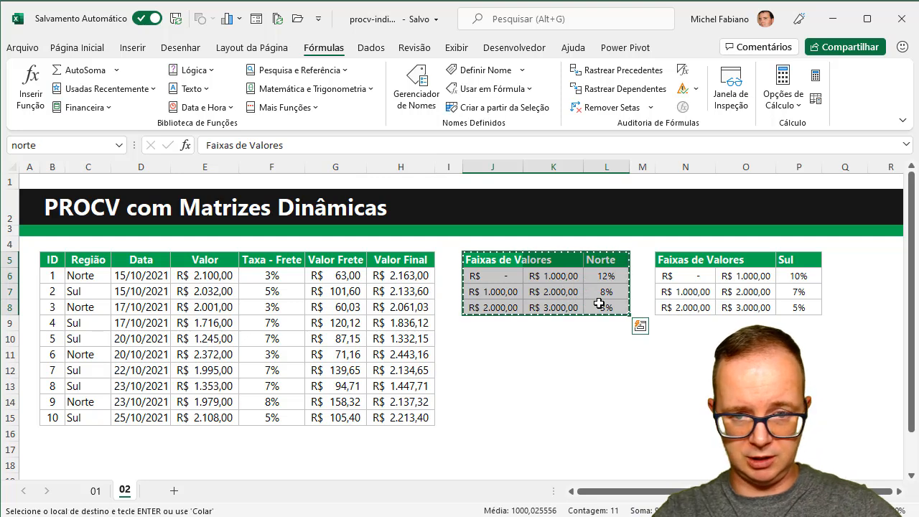
{"action": "left_click", "coordinate": [489, 342]}
{"action": "key", "text": "ctrl+v"}
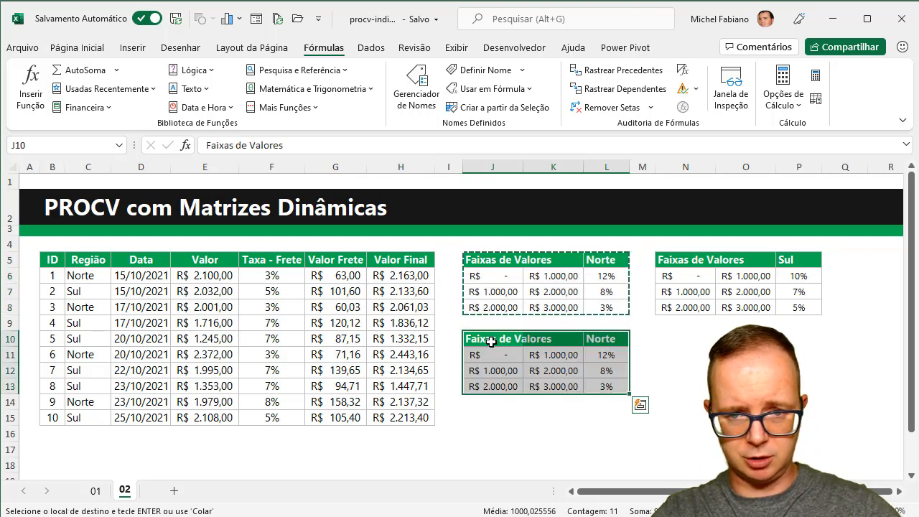
Step: Define the name Centro for the duplicated rate table in J10:L13
{"action": "left_click_drag", "start_coordinate": [492, 338], "coordinate": [611, 385]}
{"action": "left_click", "coordinate": [39, 148]}
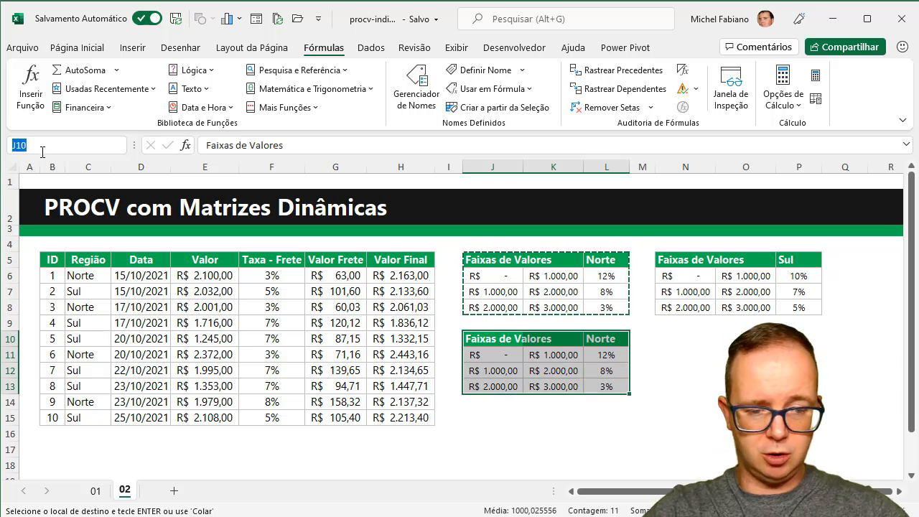
{"action": "type", "text": "Centro"}
{"action": "key", "text": "Return"}
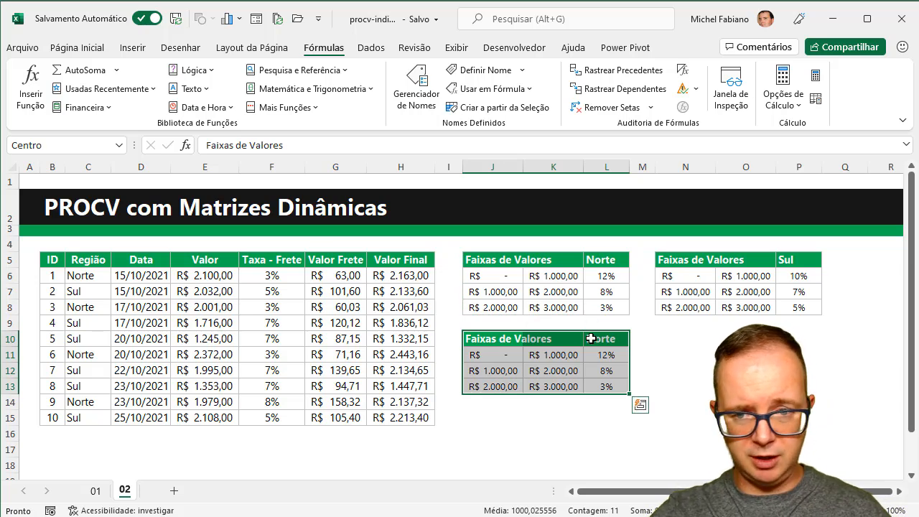
Step: Set the rates of the duplicated table in L11:L13 to 15%, 7,5% and 3,45%
{"action": "left_click", "coordinate": [552, 356]}
{"action": "left_click", "coordinate": [605, 355]}
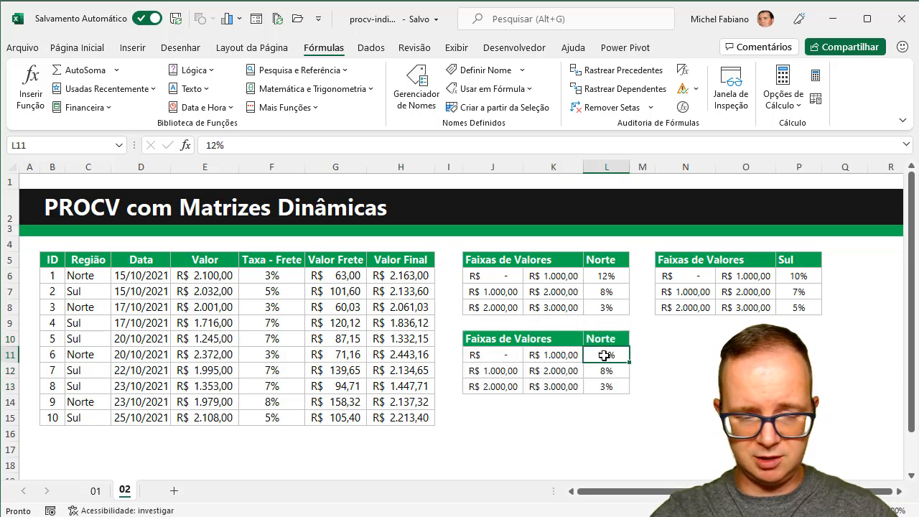
{"action": "type", "text": "1"}
{"action": "key", "text": "Return"}
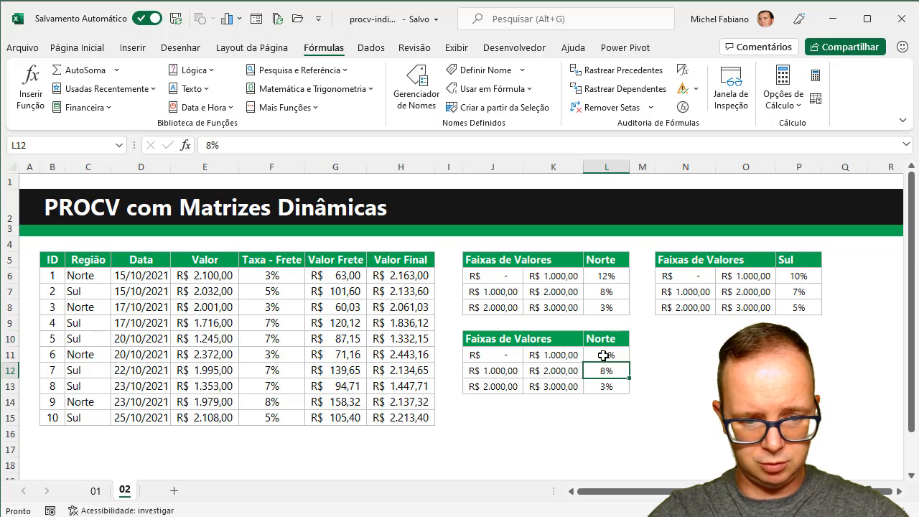
{"action": "type", "text": "7,5"}
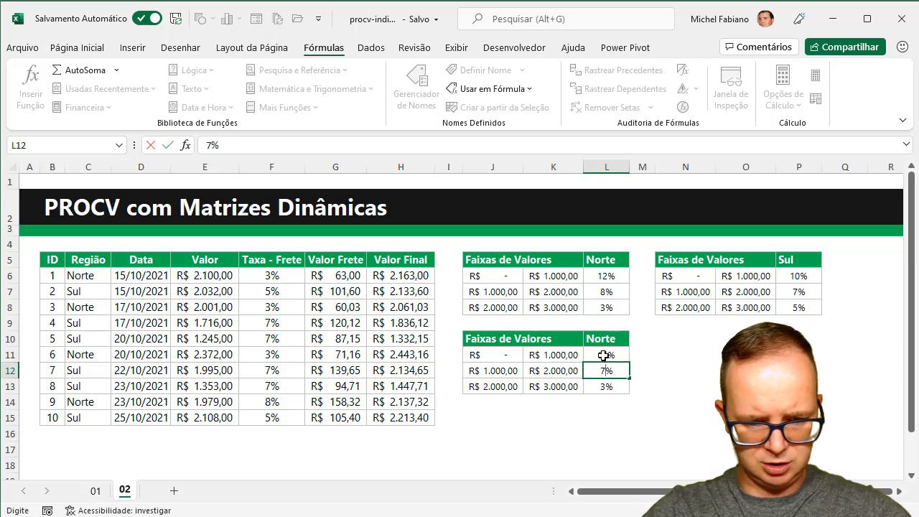
{"action": "key", "text": "Return"}
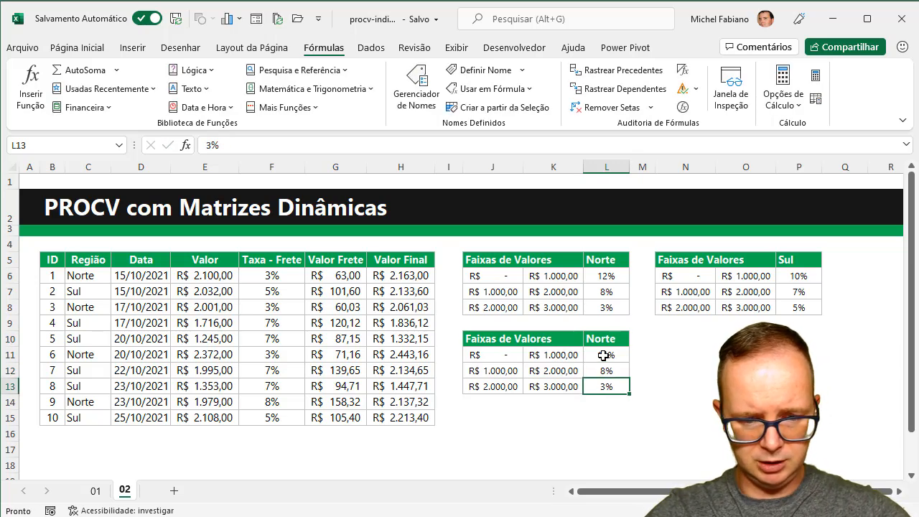
{"action": "type", "text": "3,45"}
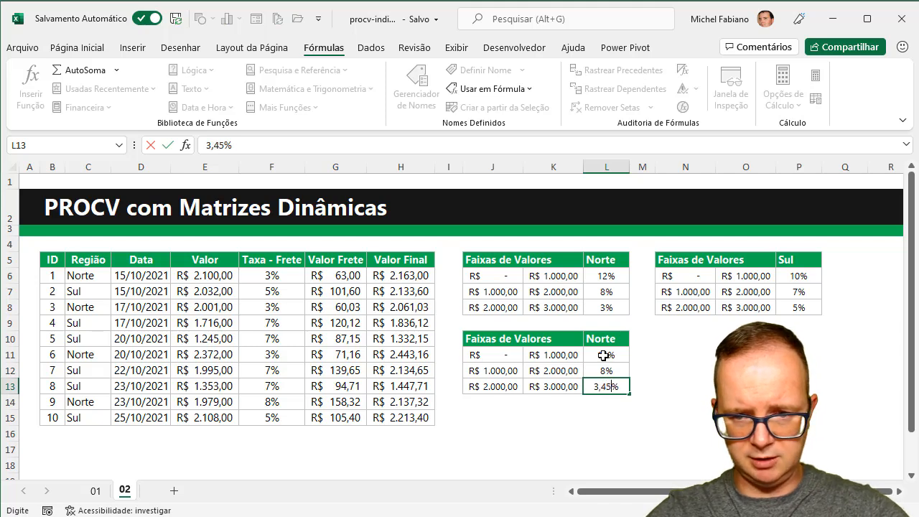
{"action": "key", "text": "Return"}
Step: Format the percentages in L11:L13 to show two decimal places
{"action": "left_click_drag", "start_coordinate": [603, 355], "coordinate": [605, 386]}
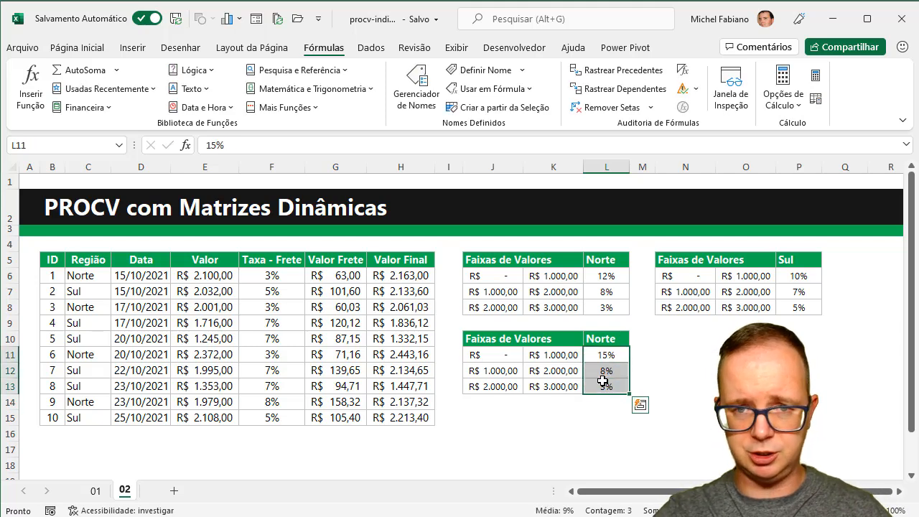
{"action": "left_click", "coordinate": [92, 48]}
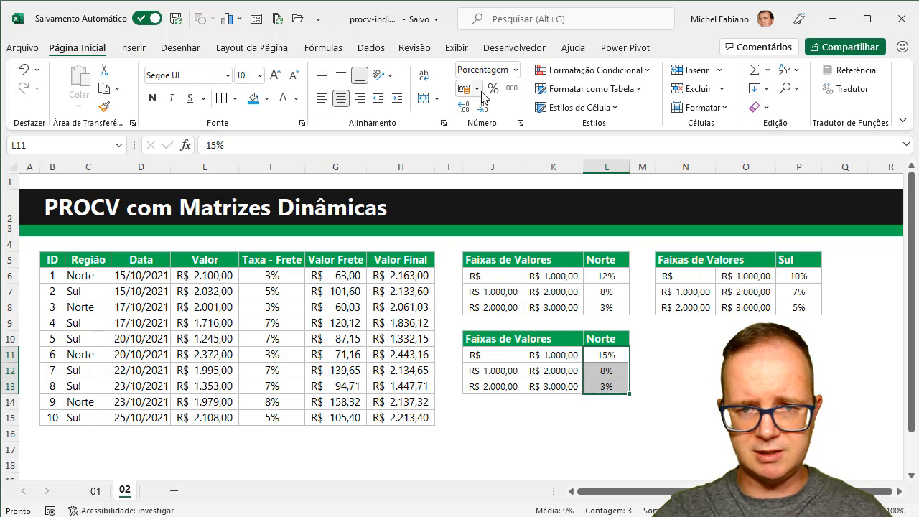
{"action": "left_click", "coordinate": [465, 108]}
{"action": "left_click", "coordinate": [467, 111]}
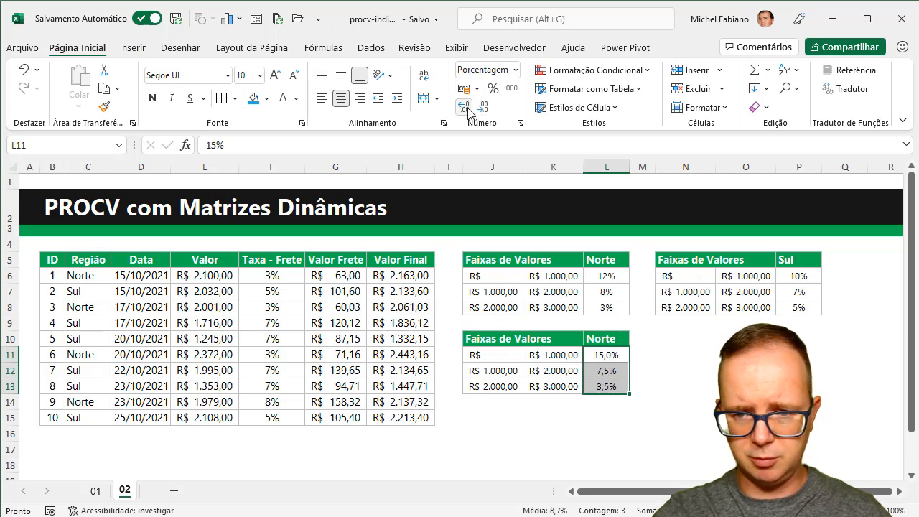
Step: Change the header in L10 to Centro and select J10:L13 to check the range's defined name
{"action": "left_click", "coordinate": [617, 339]}
{"action": "type", "text": "Centro"}
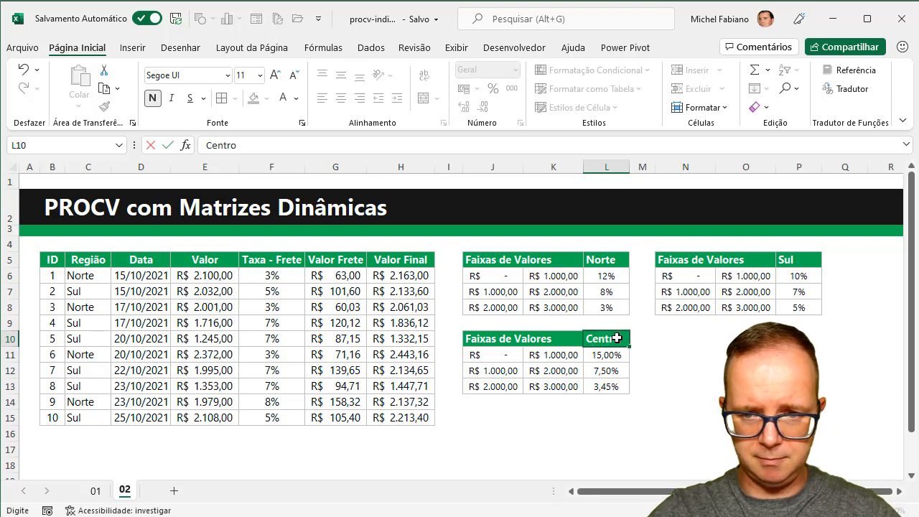
{"action": "key", "text": "Return"}
{"action": "left_click_drag", "start_coordinate": [480, 338], "coordinate": [595, 384]}
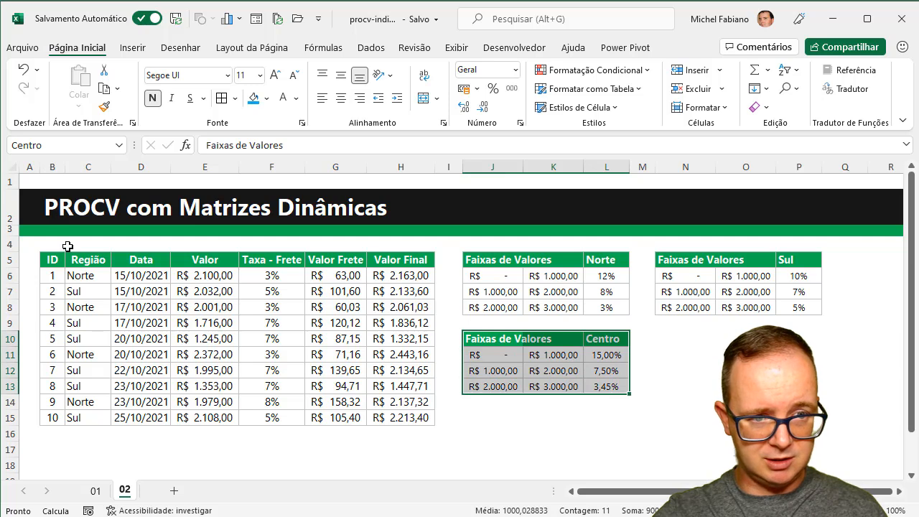
Step: Set the Região of order ID 1 to Centro
{"action": "left_click", "coordinate": [79, 275]}
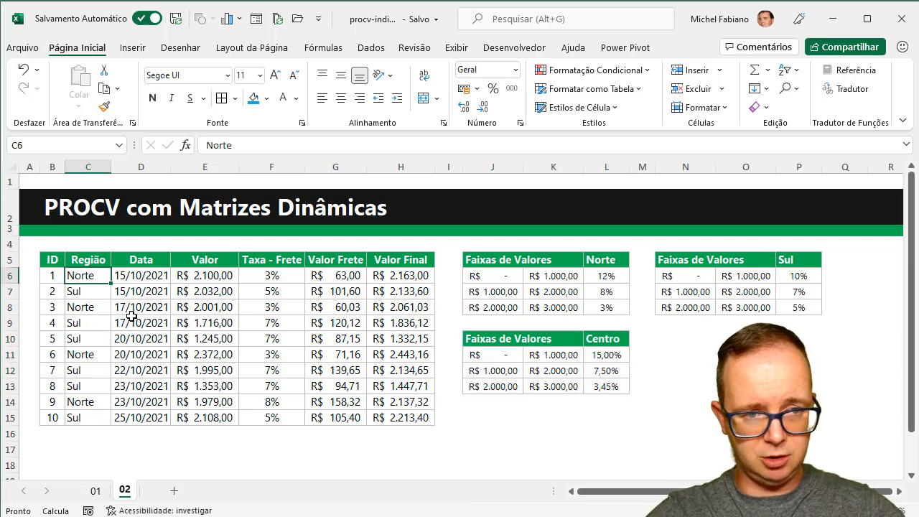
{"action": "type", "text": "Centro"}
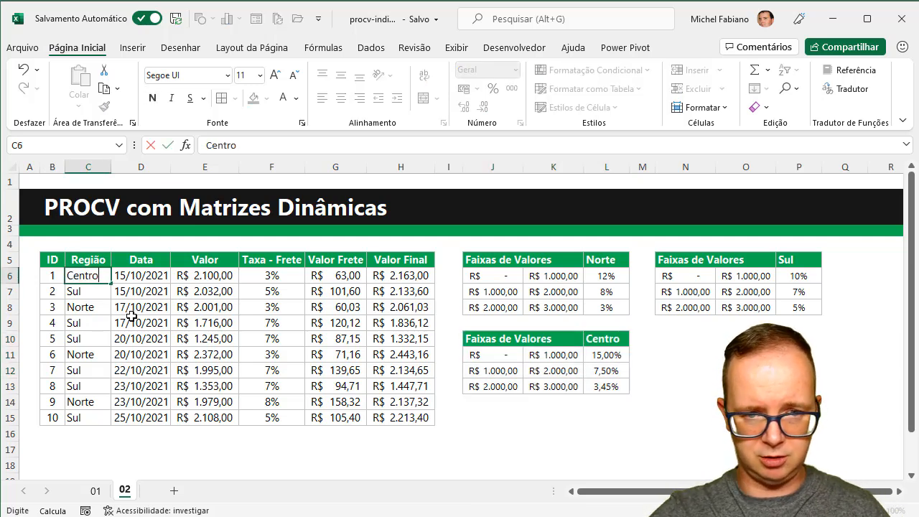
{"action": "key", "text": "Return"}
Step: Format the Taxa - Frete values in F6:F15 to two decimal places and check the rate in F6
{"action": "left_click_drag", "start_coordinate": [278, 275], "coordinate": [269, 419]}
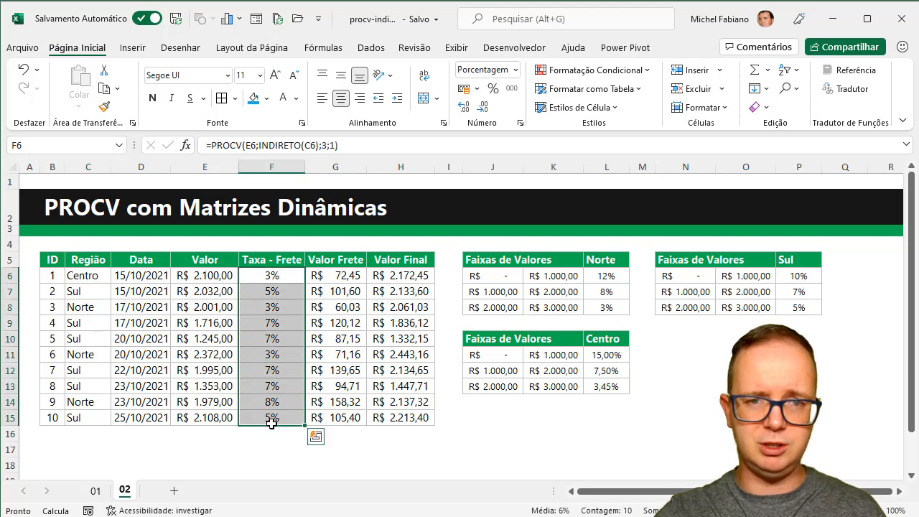
{"action": "left_click", "coordinate": [466, 105]}
{"action": "left_click", "coordinate": [466, 105]}
{"action": "left_click", "coordinate": [286, 276]}
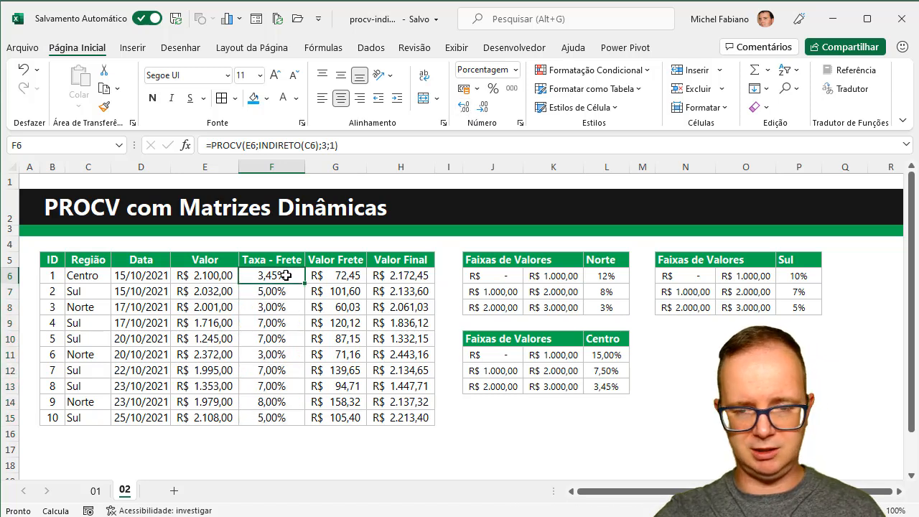
Step: Set the Região of order ID 10 to Centro and its Valor to 800, and check its recalculated Valor Final
{"action": "left_click", "coordinate": [92, 418]}
{"action": "type", "text": "Centro"}
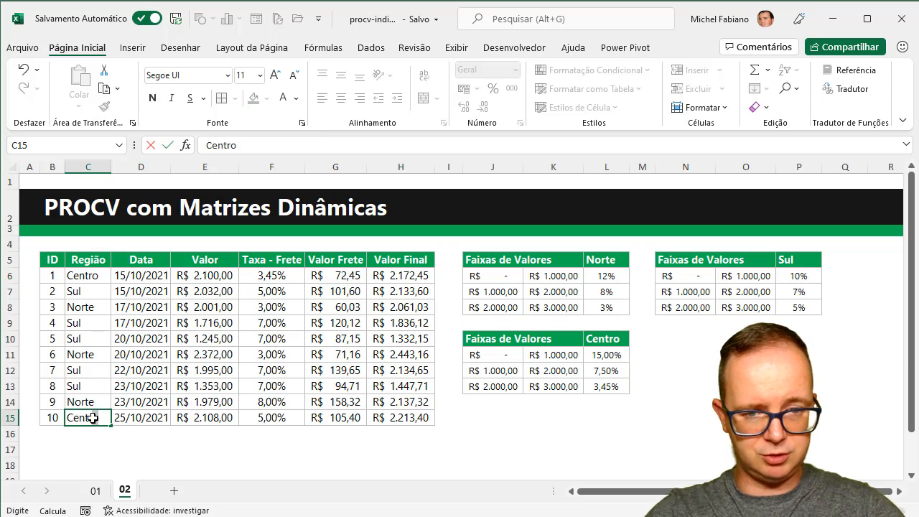
{"action": "key", "text": "Return"}
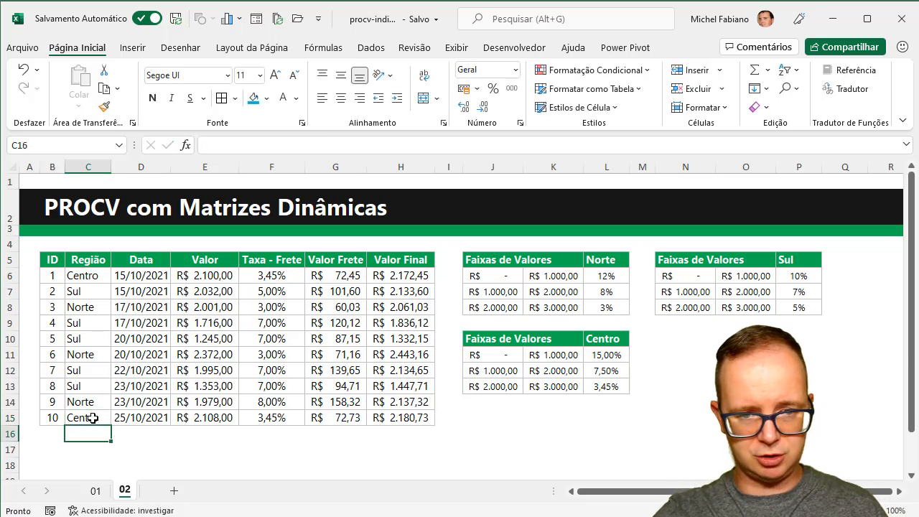
{"action": "left_click", "coordinate": [217, 418]}
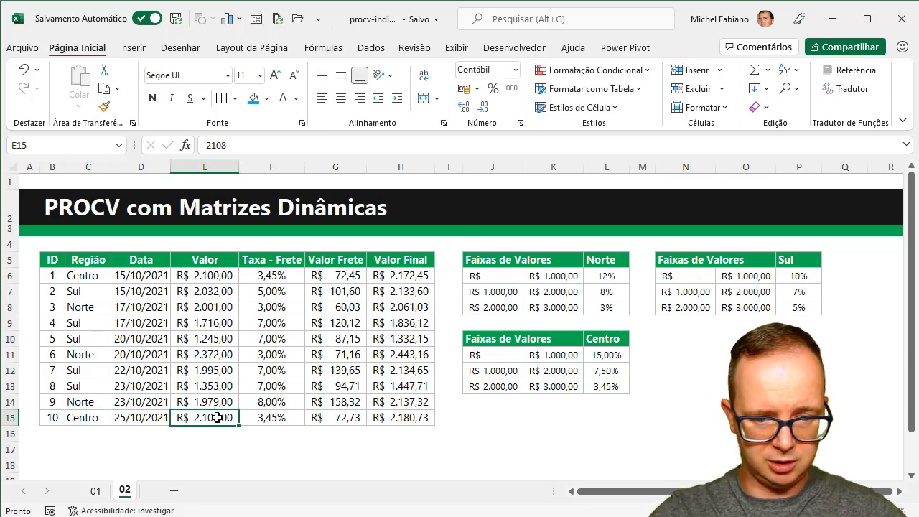
{"action": "type", "text": "800"}
{"action": "key", "text": "Return"}
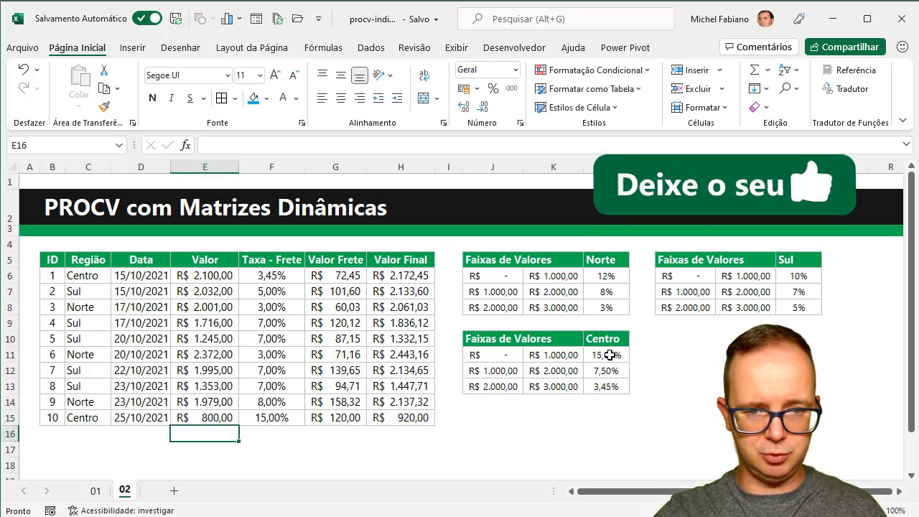
{"action": "left_click", "coordinate": [414, 420]}
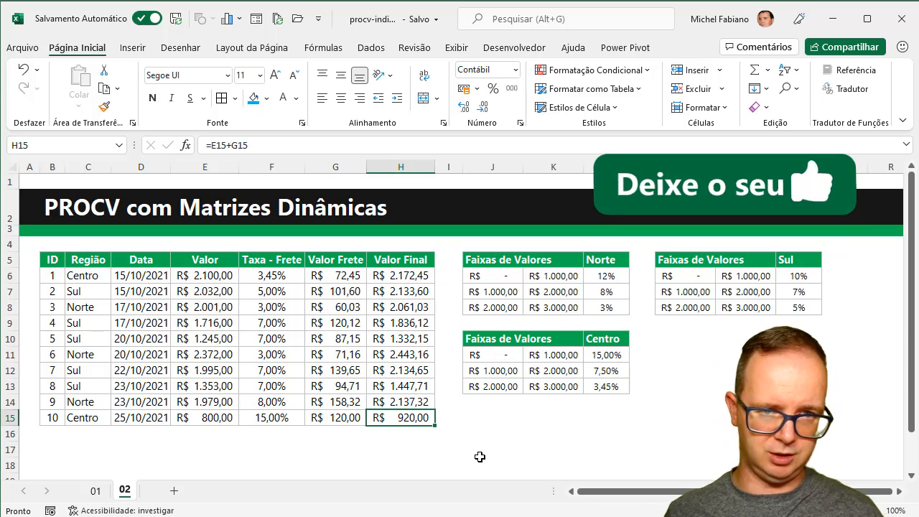